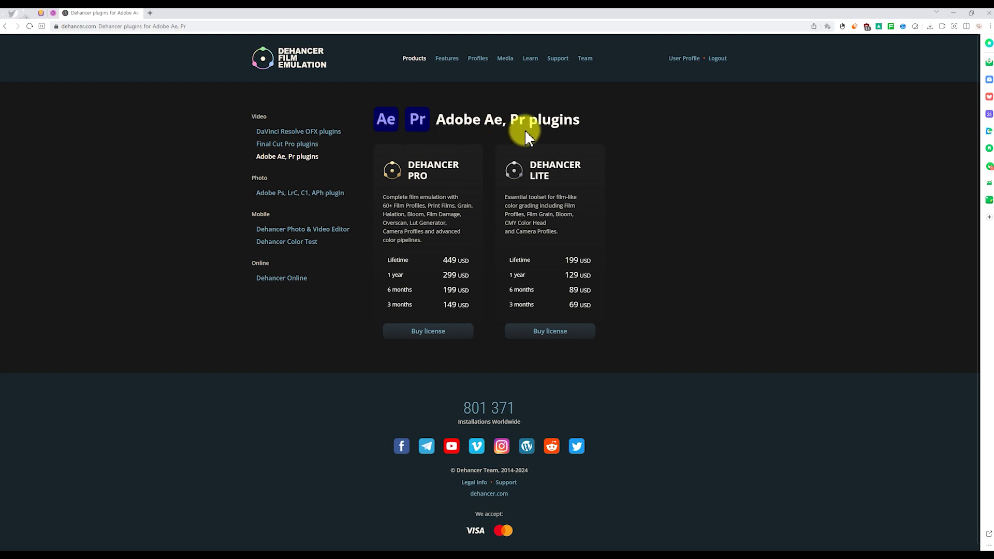
- Browse the Dehancer product pages for DaVinci Resolve, Final Cut Pro, the photo plugin, and the mobile photo and video editor
left_click(319, 133)
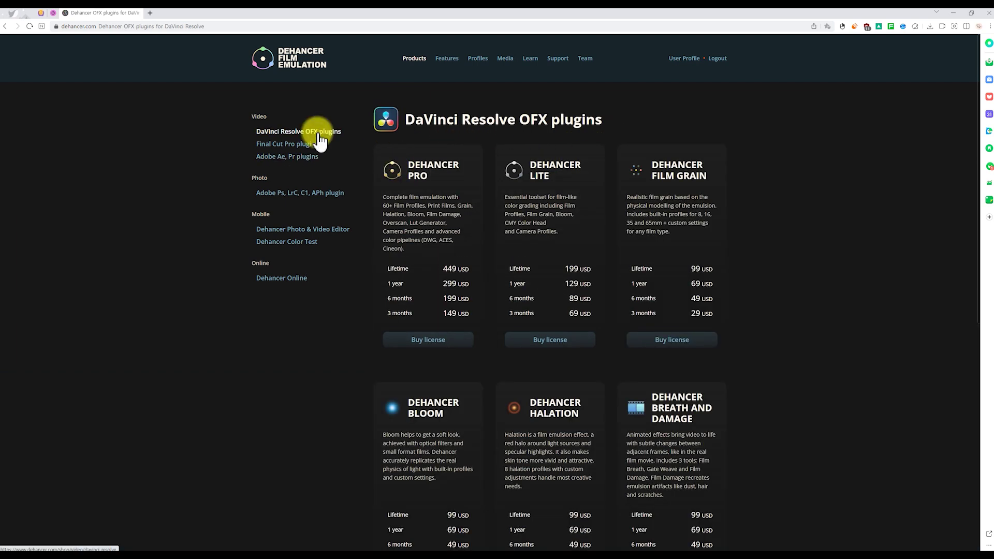
left_click(290, 145)
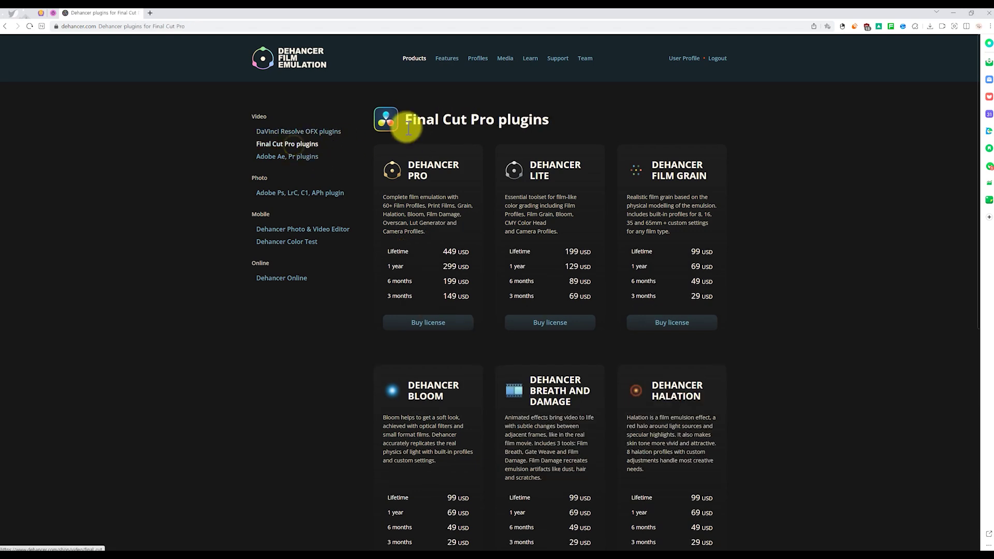
left_click(300, 193)
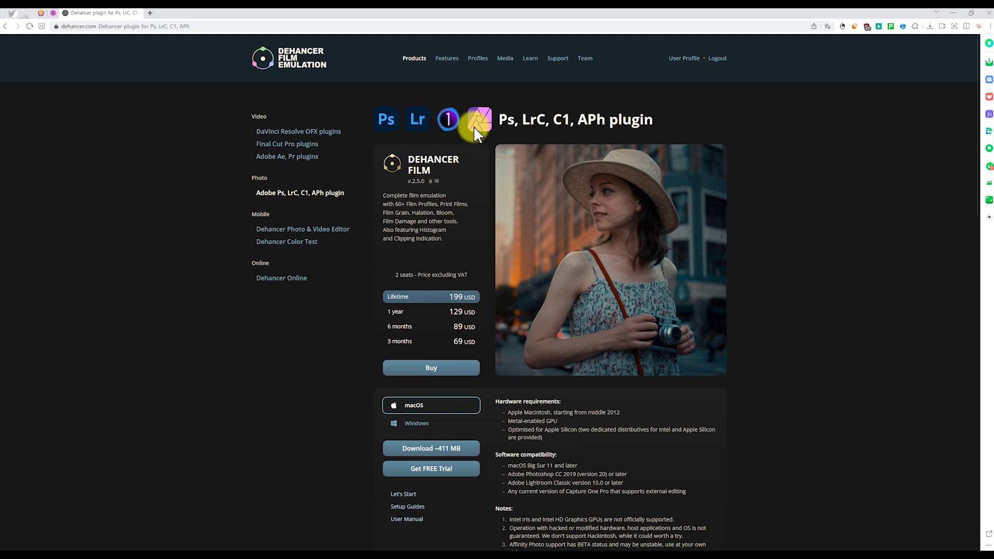
scroll(454, 150, "down", 7)
scroll(455, 150, "up", 7)
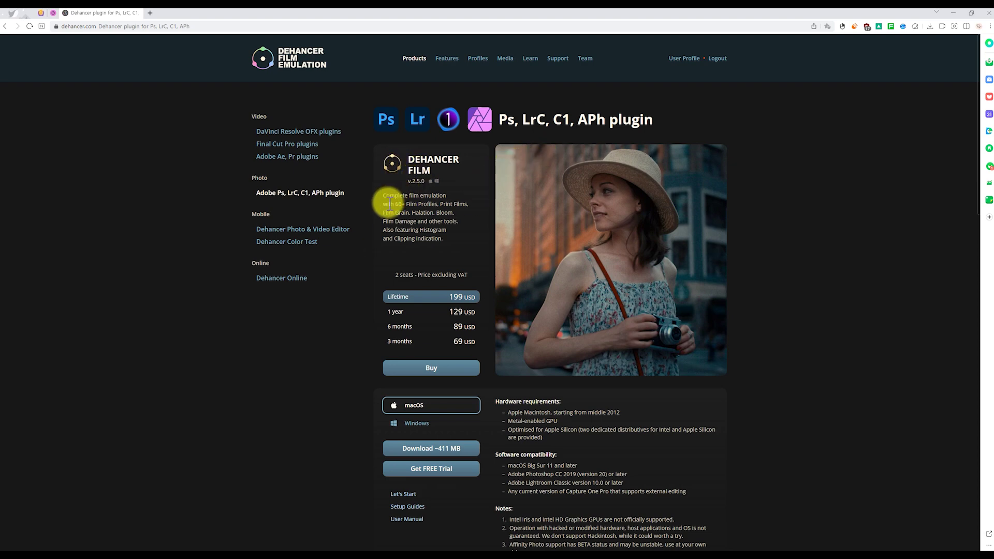
left_click(334, 236)
scroll(510, 248, "down", 1)
scroll(524, 253, "up", 1)
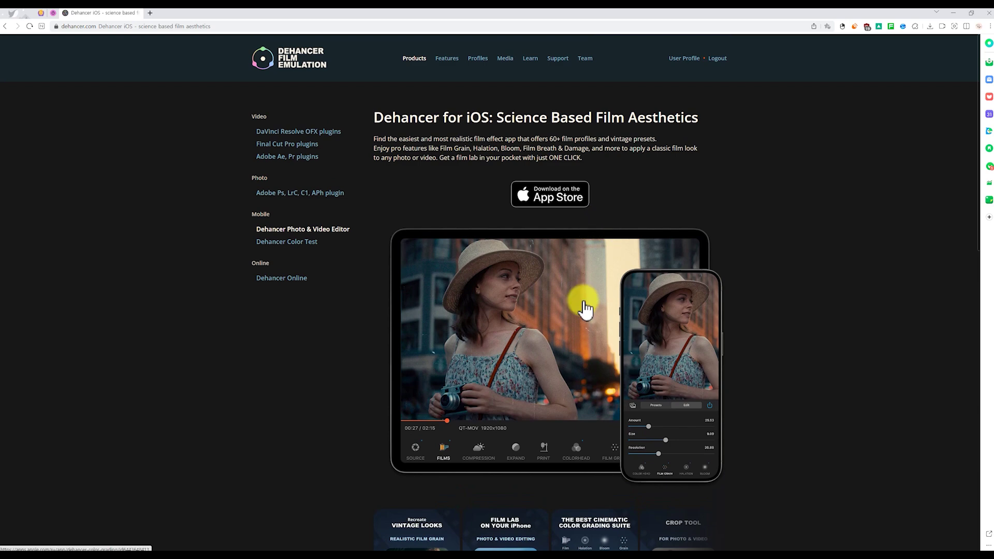
scroll(582, 300, "down", 7)
scroll(515, 349, "down", 6)
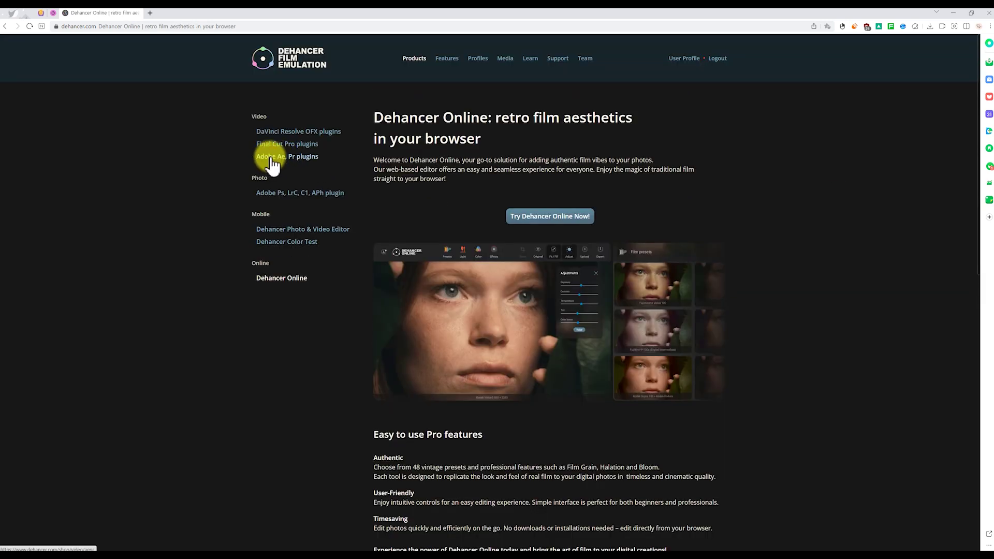
- Open the Dehancer Pro page among the Adobe Ae, Pr plugins and download the Windows version
left_click(271, 159)
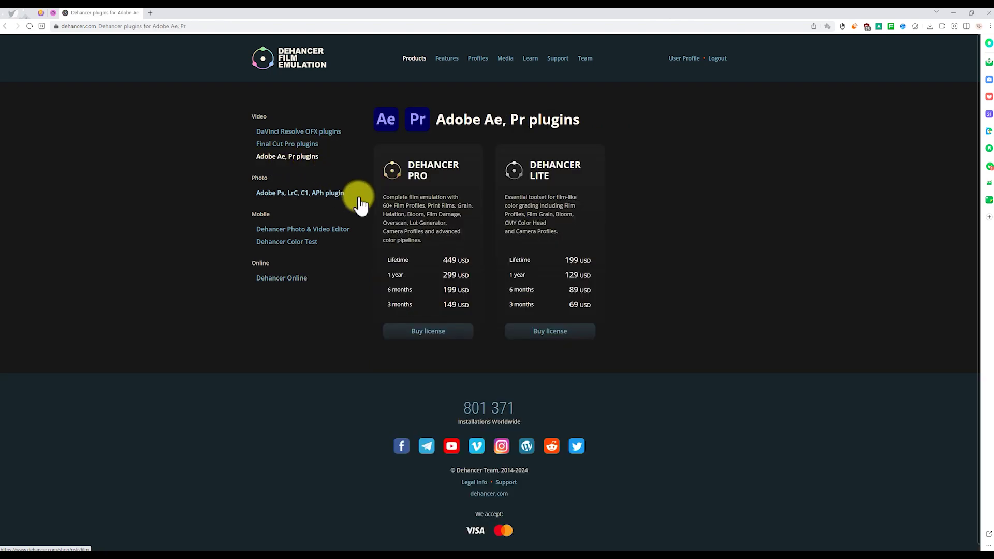
left_click(386, 241)
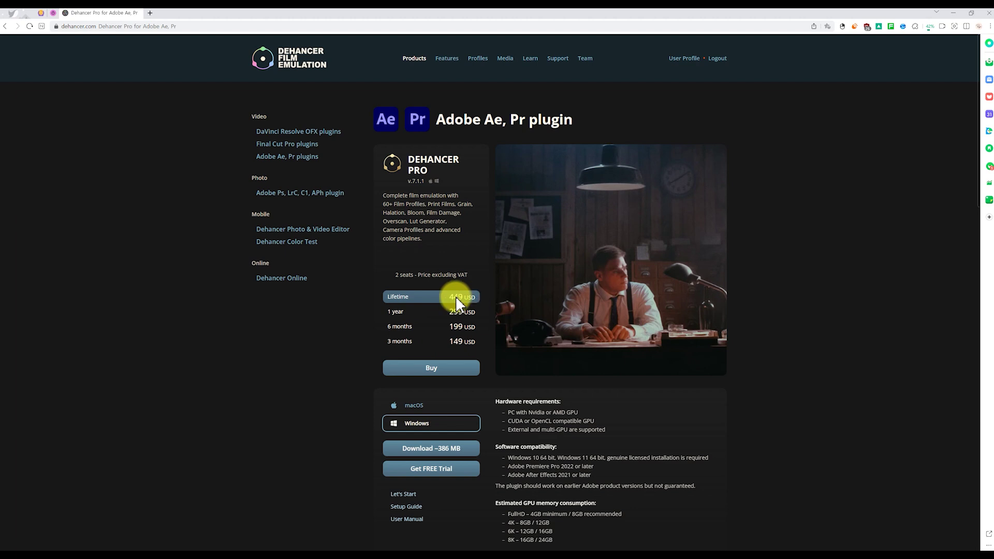
scroll(446, 316, "down", 2)
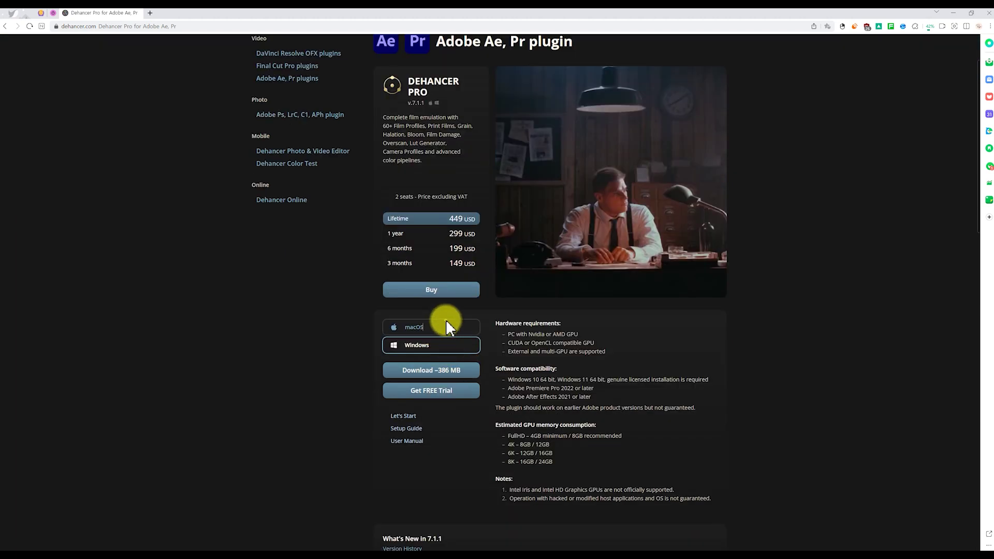
left_click(462, 371)
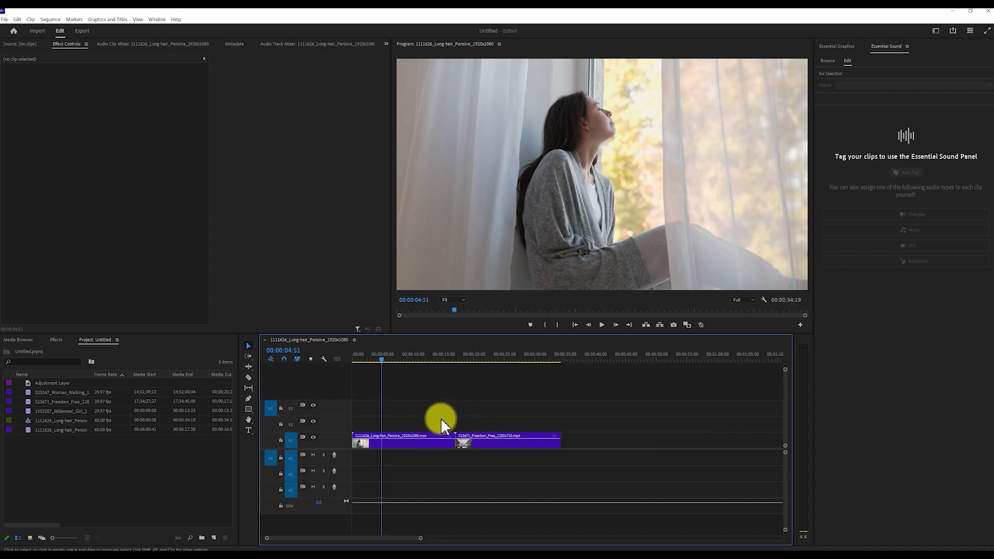
- Switch to Premiere Pro and preview the window clip and the boat clip at several points in the sequence
left_click(436, 440)
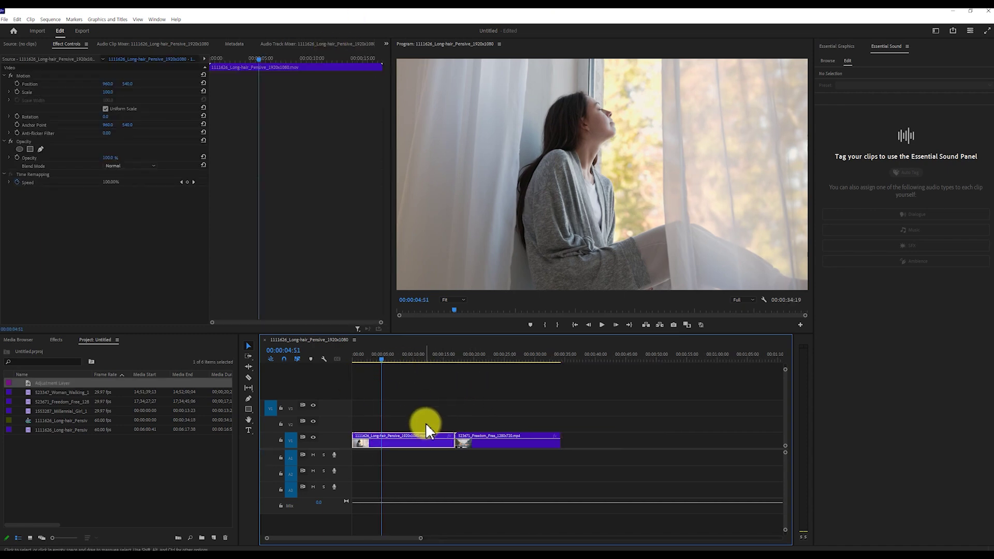
left_click(466, 422)
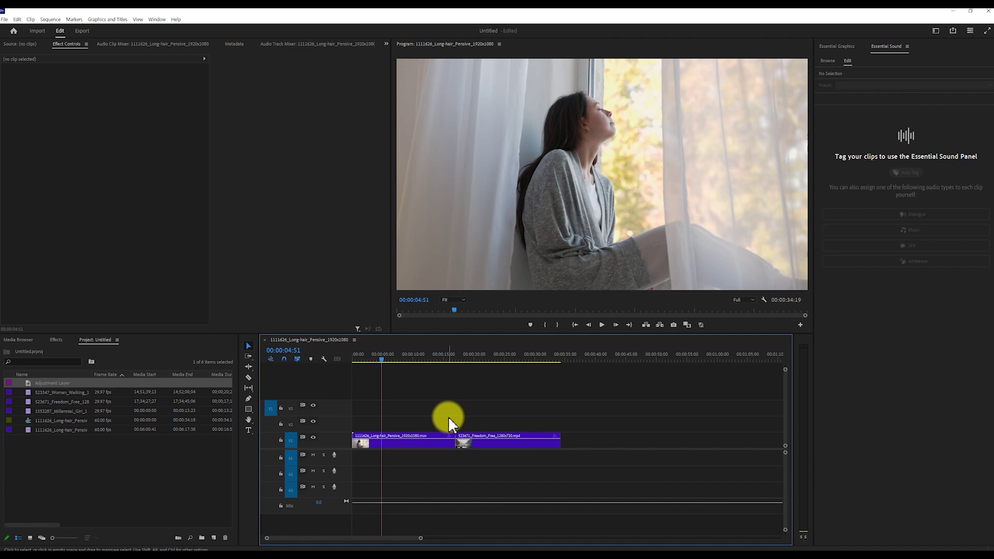
left_click_drag(420, 358, 501, 357)
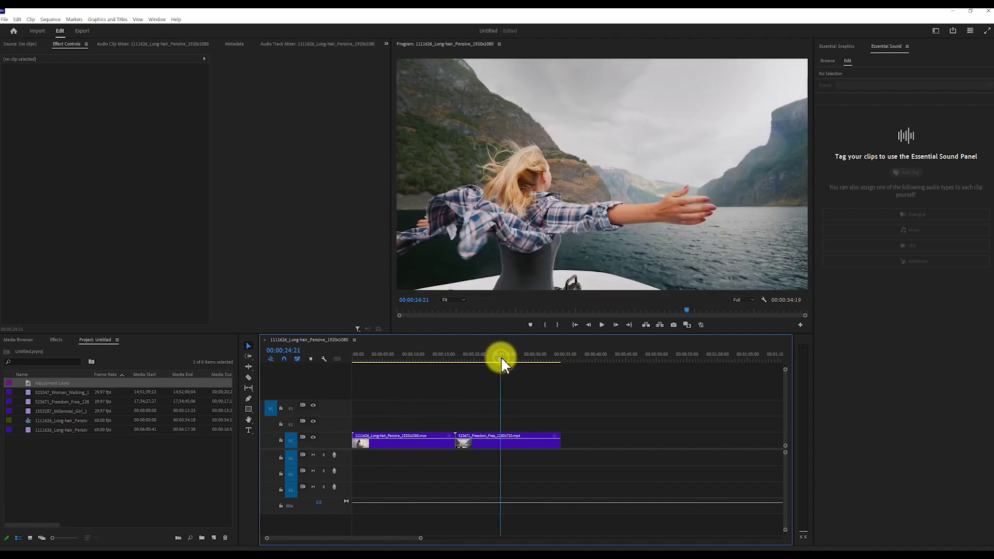
left_click(411, 358)
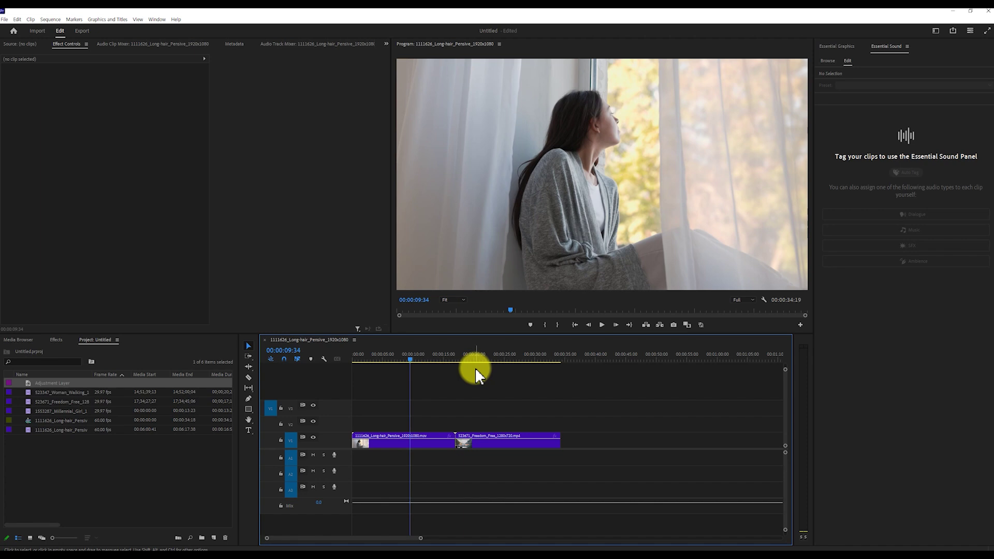
left_click(532, 356)
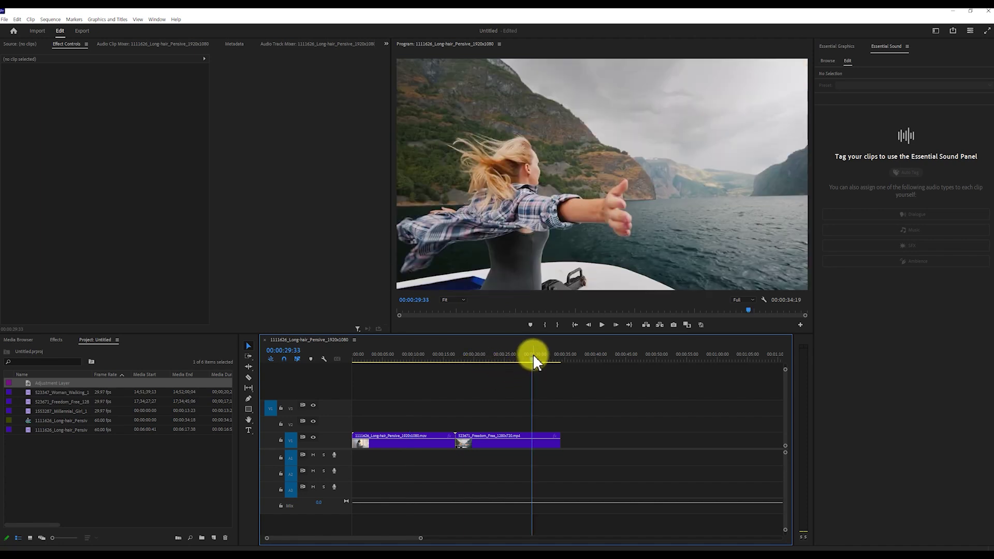
left_click(393, 358)
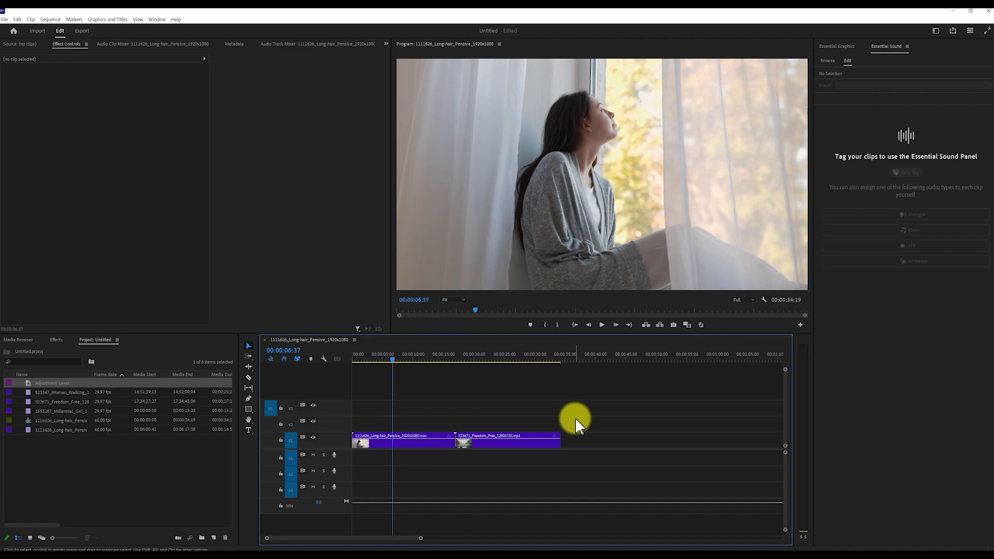
- Delete the existing adjustment layer from the project and create a new one at 1920 x 1080, 60.00 fps, with square pixels
left_click(99, 384)
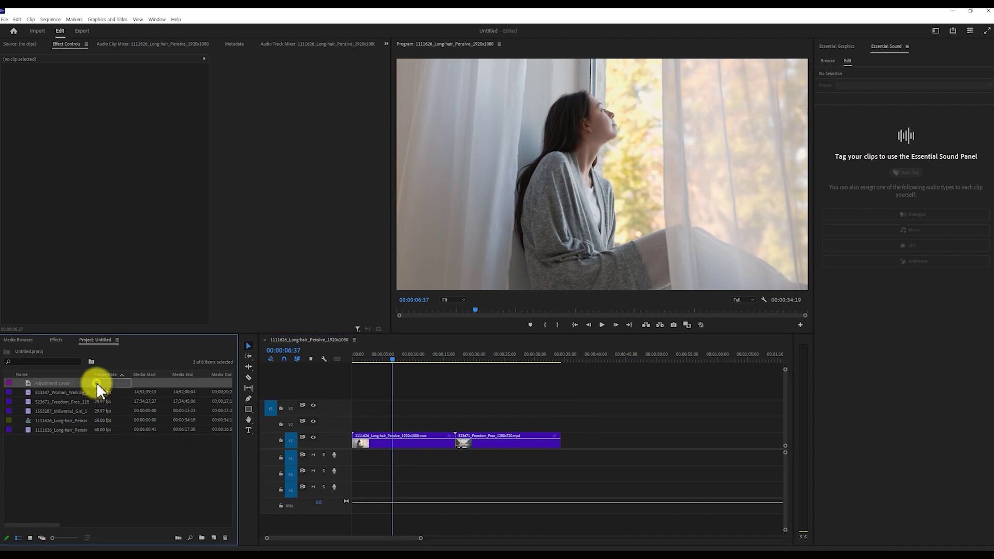
key("Delete")
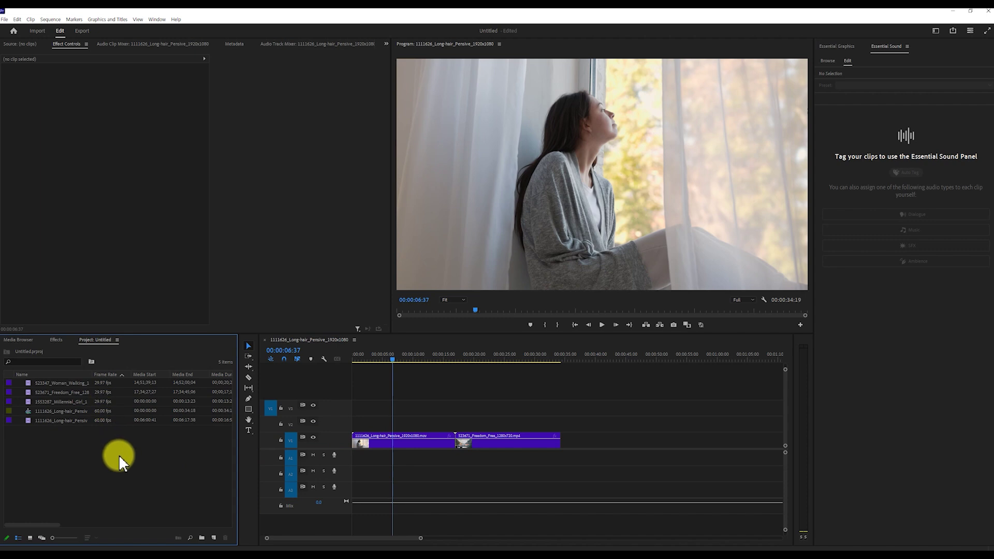
right_click(195, 492)
mouse_move(254, 384)
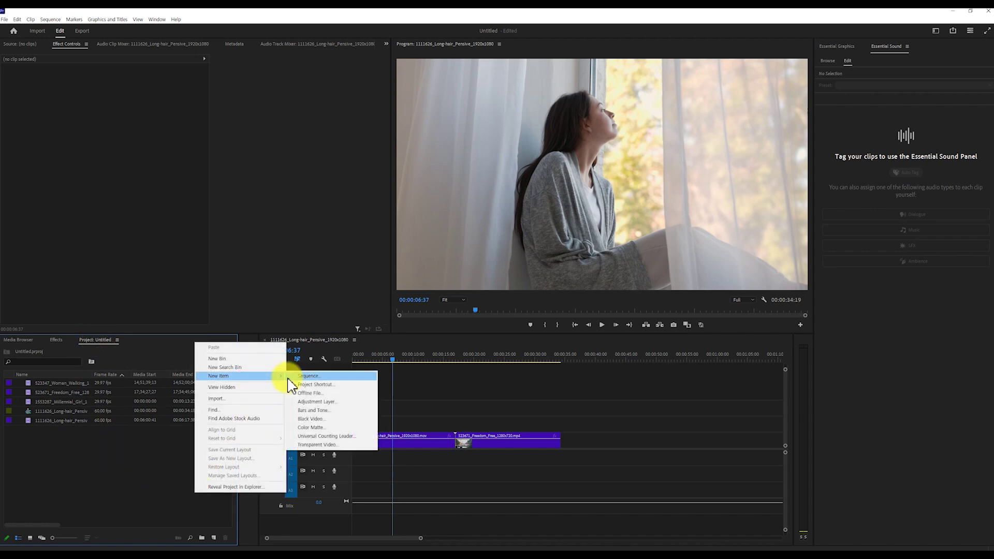
left_click(357, 403)
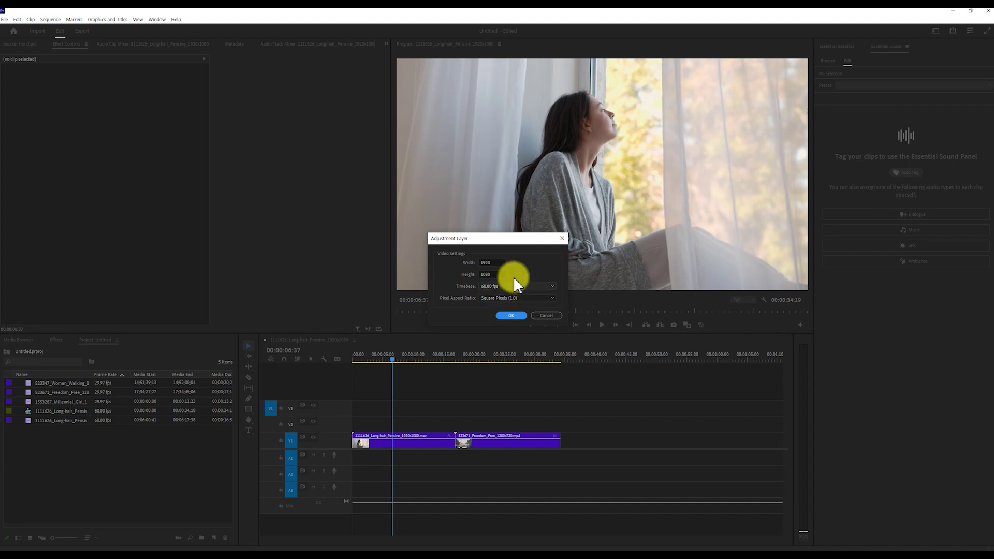
left_click(520, 315)
left_click(115, 466)
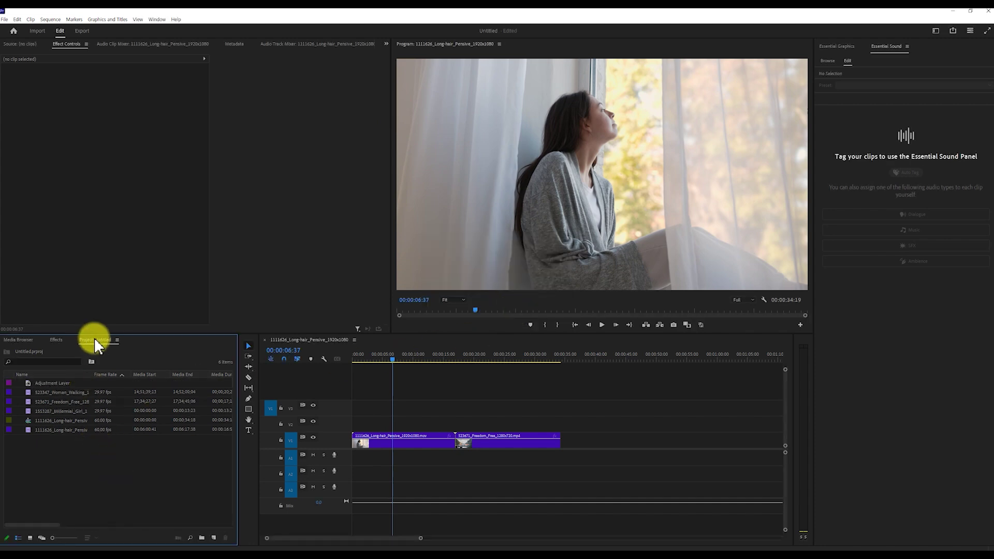
- Place the adjustment layer on track V2 at the sequence start and extend it to the end of the second clip
left_click(69, 383)
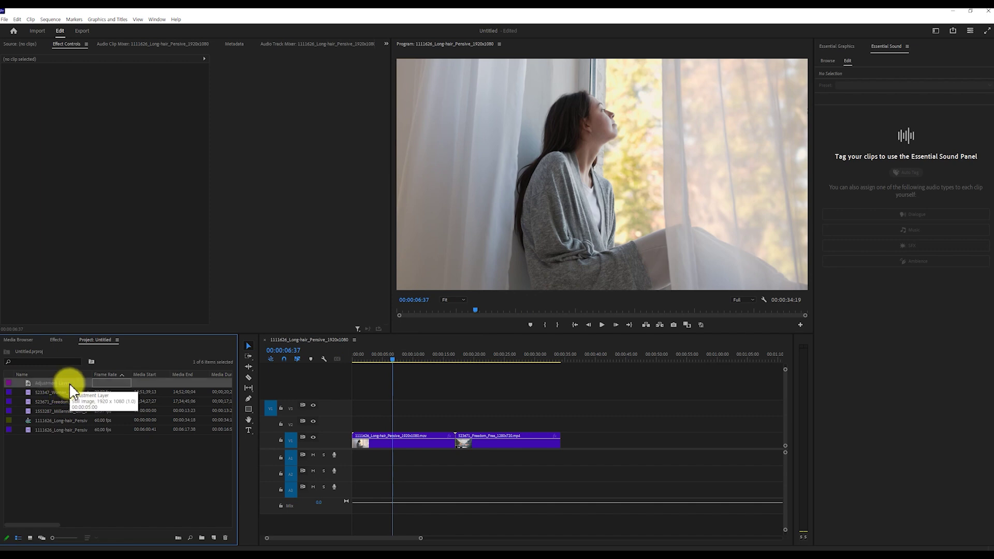
left_click(118, 472)
left_click_drag(53, 383, 354, 426)
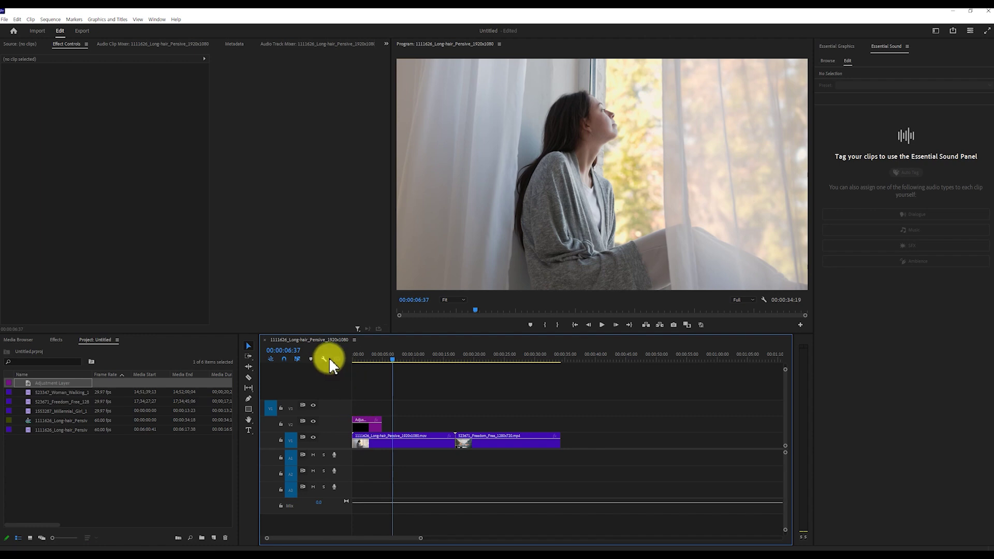
left_click_drag(398, 363, 388, 362)
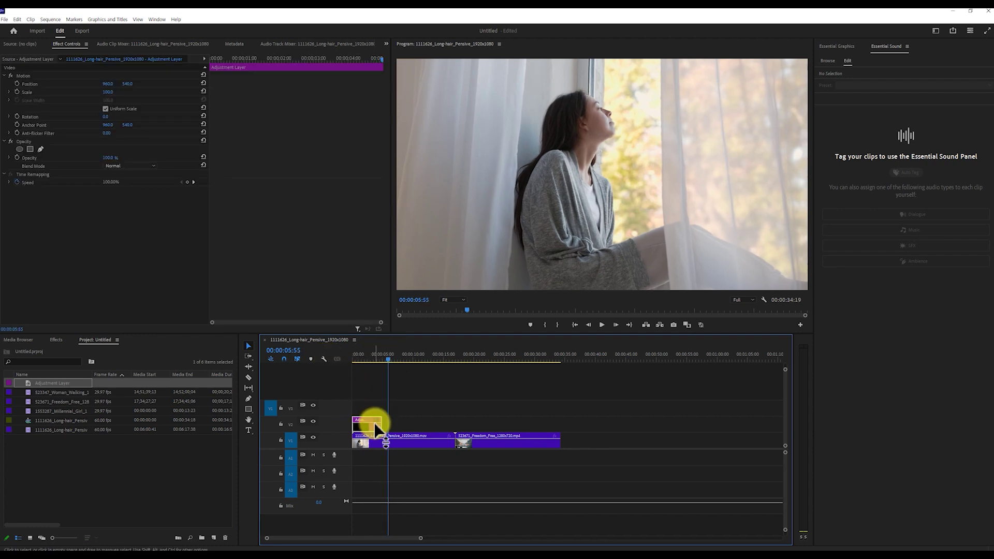
left_click_drag(382, 422, 561, 419)
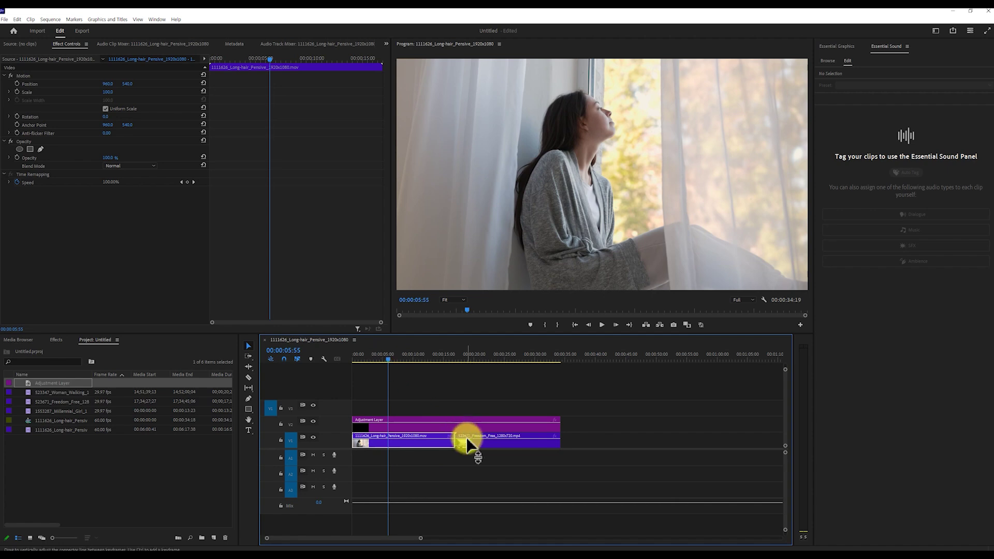
- Search the effects for "deh" and apply Dehancer Pro v7.1.1 to the adjustment layer on V2
left_click(440, 424)
left_click(420, 358)
left_click(397, 359)
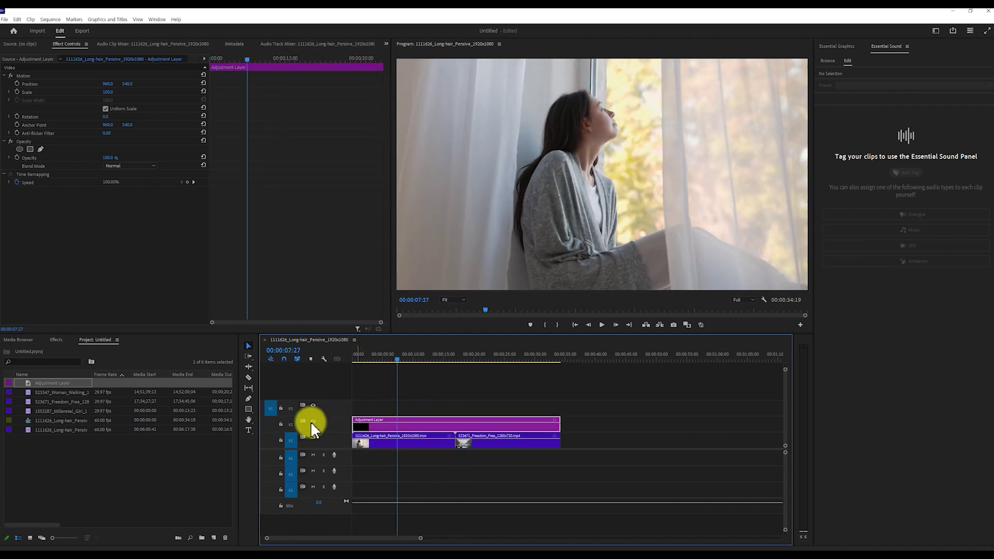
left_click(291, 424)
left_click(100, 348)
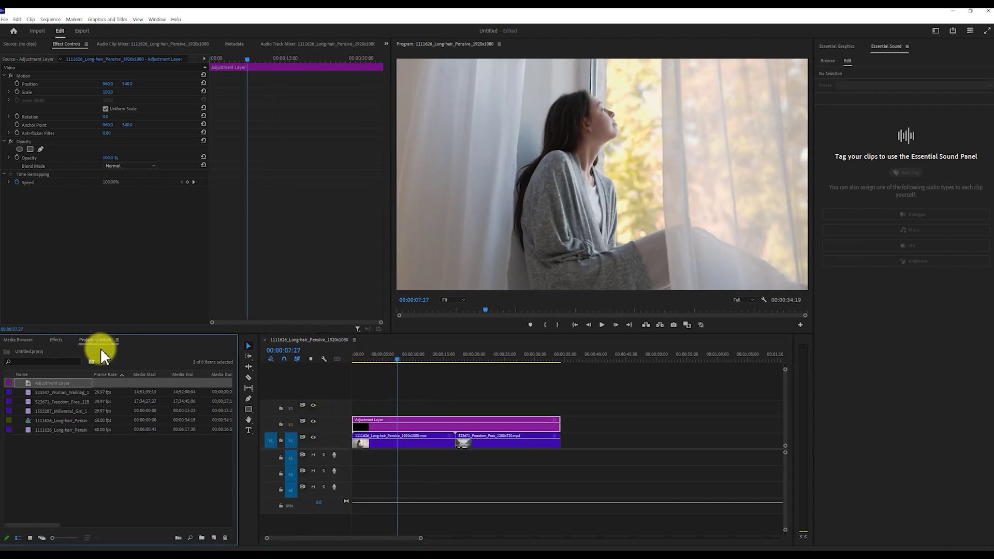
left_click(56, 340)
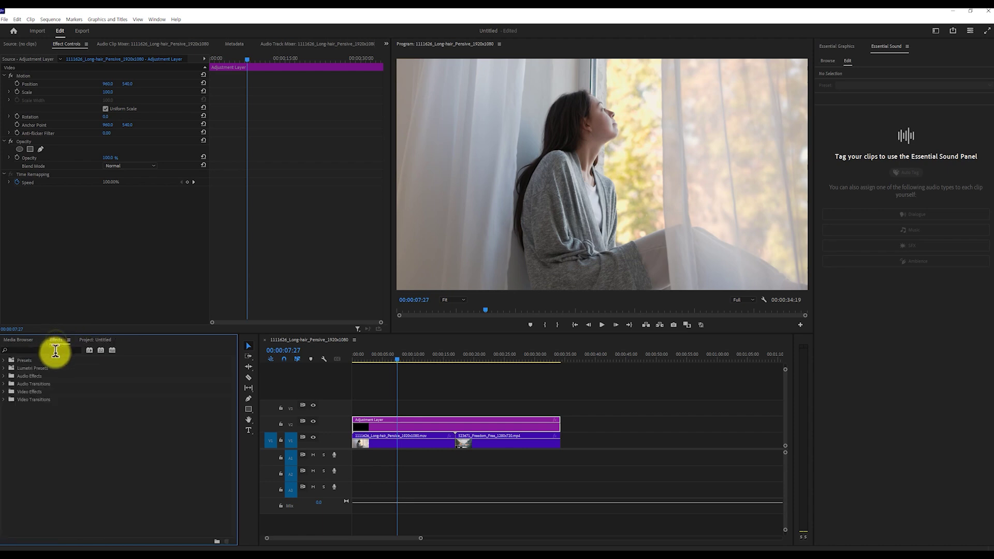
type("deh")
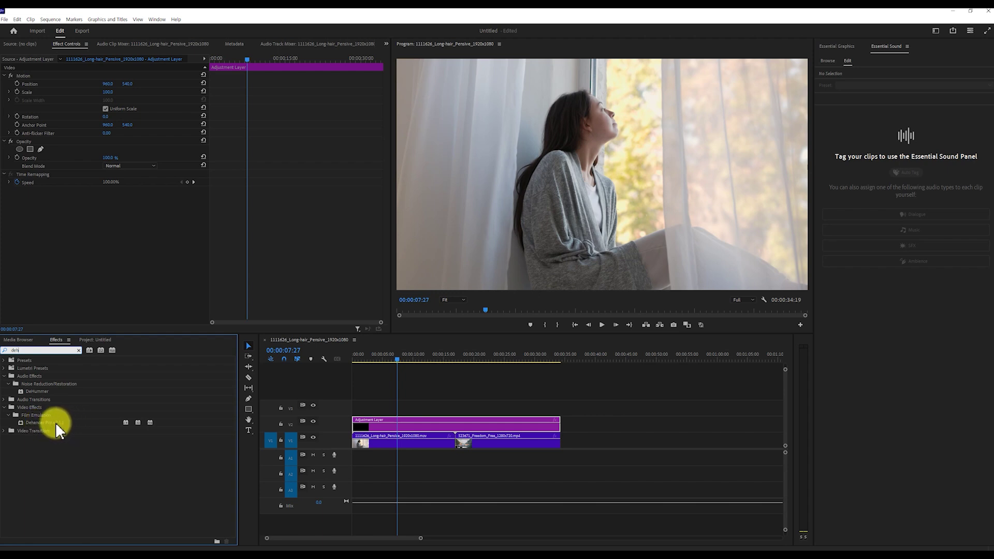
left_click_drag(55, 422, 304, 431)
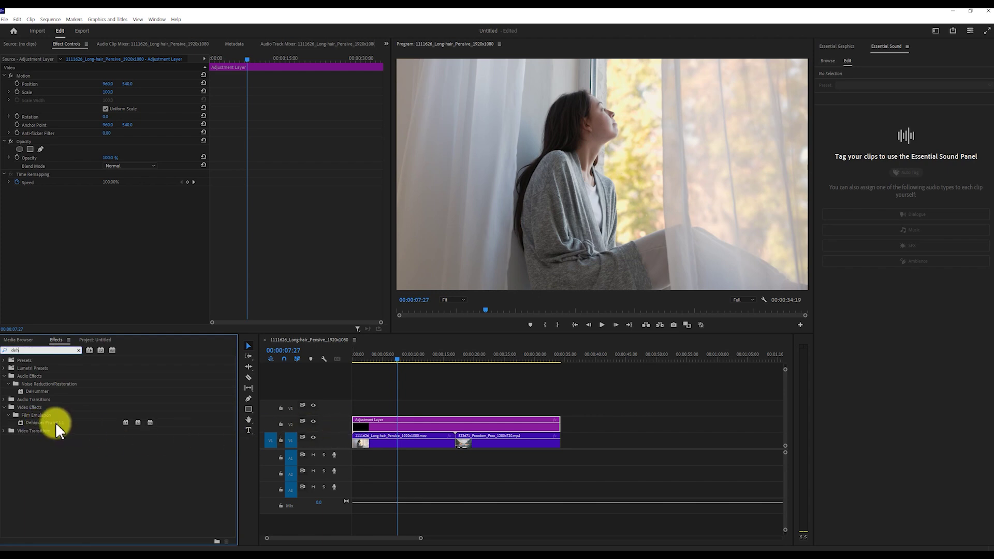
left_click_drag(55, 421, 424, 425)
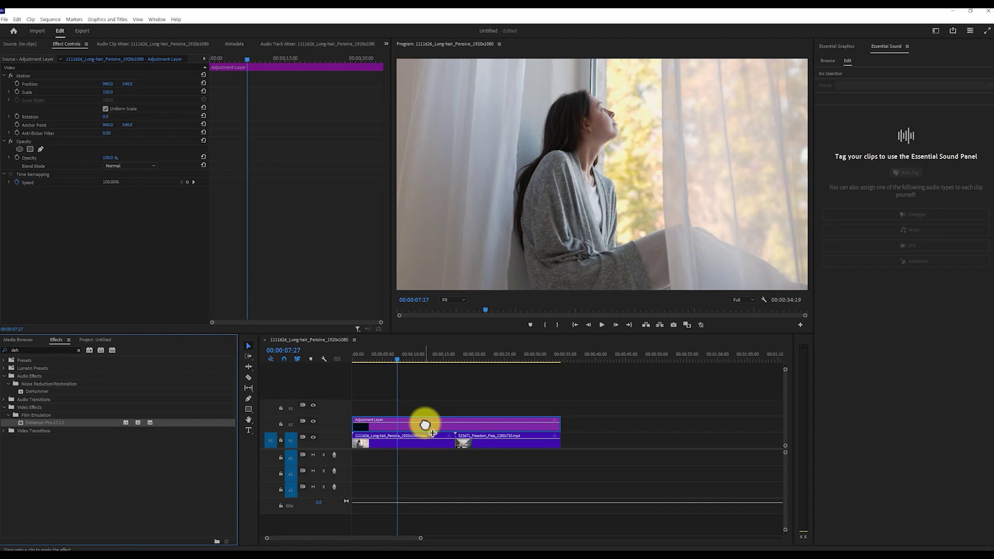
left_click_drag(424, 425, 426, 425)
- Preview the Dehancer Pro look at several points in the sequence and compare it by toggling track V2's visibility
left_click(494, 357)
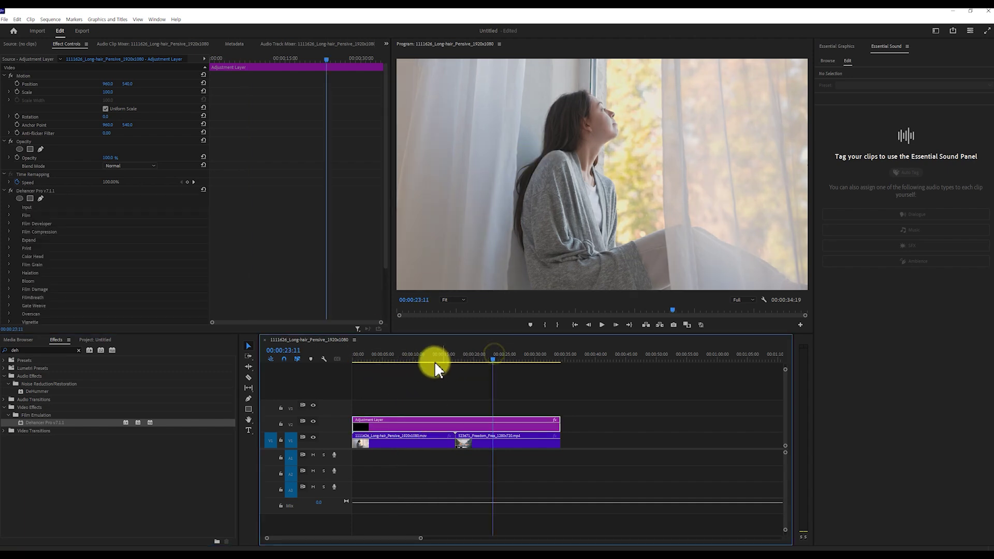
left_click(424, 356)
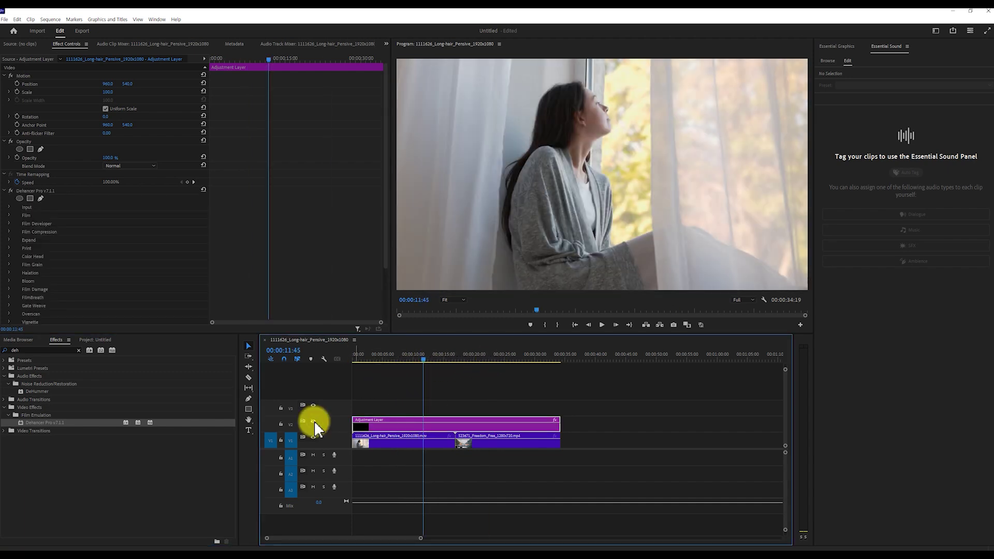
left_click(314, 421)
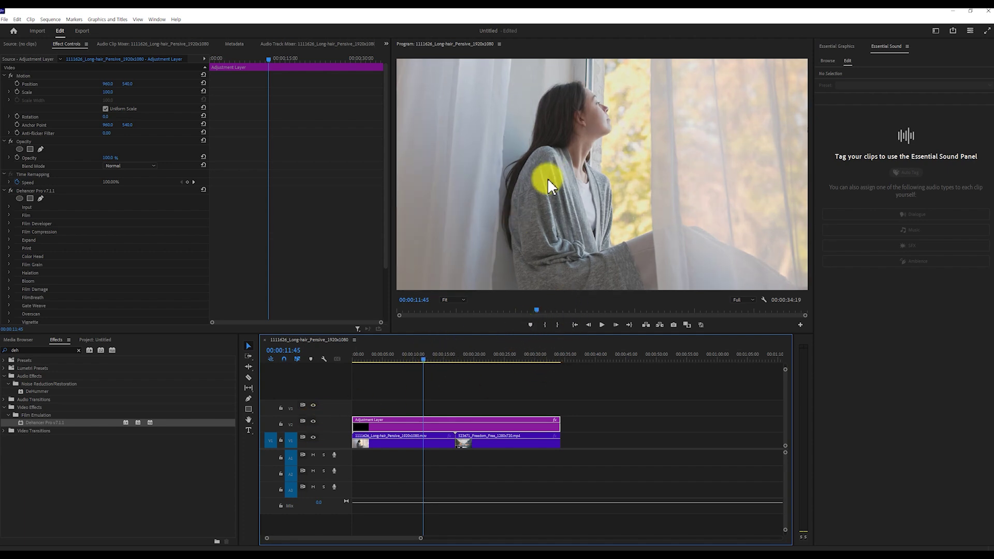
left_click(391, 356)
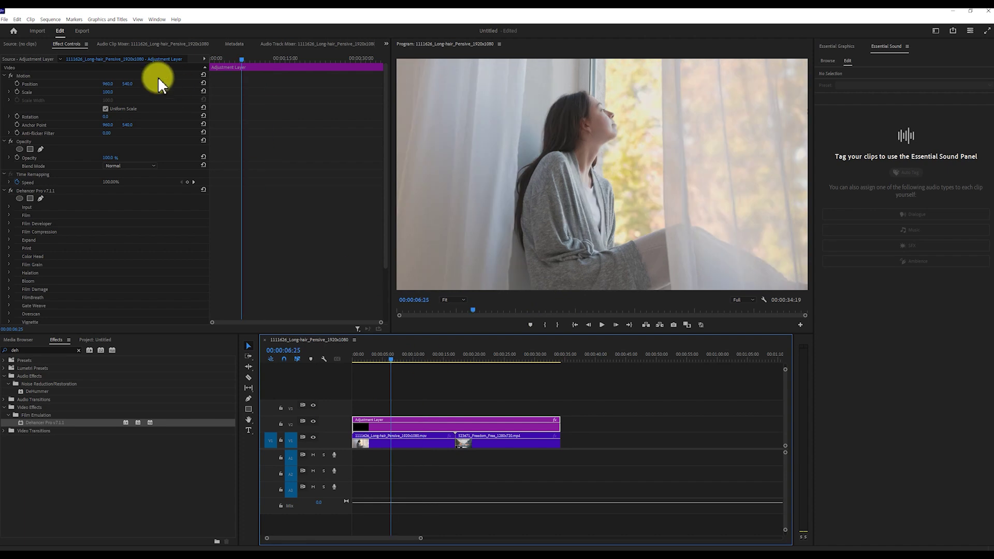
- Review the Dehancer Pro parameter groups on the adjustment layer and preview another frame of the first clip
left_click(52, 191)
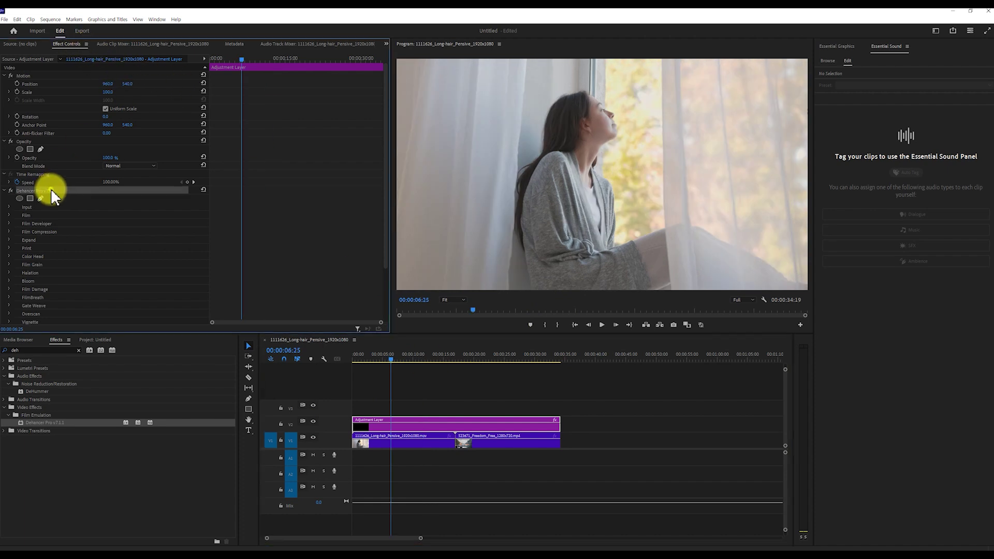
scroll(111, 199, "down", 2)
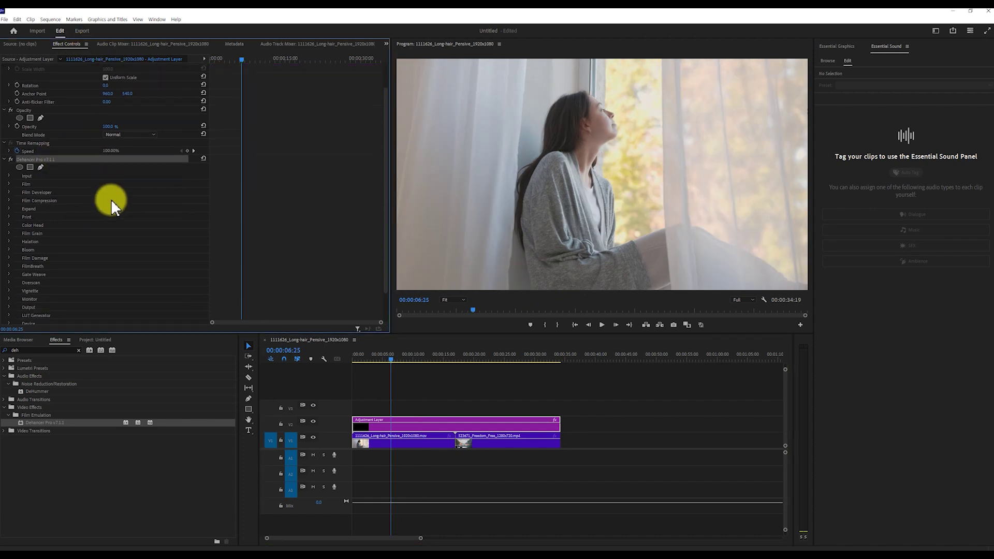
scroll(131, 166, "down", 2)
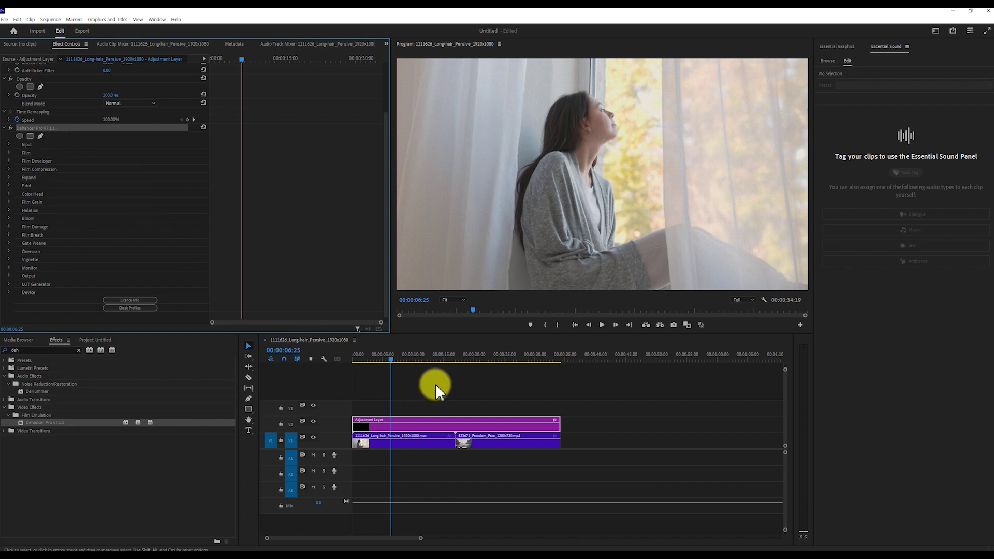
left_click(488, 356)
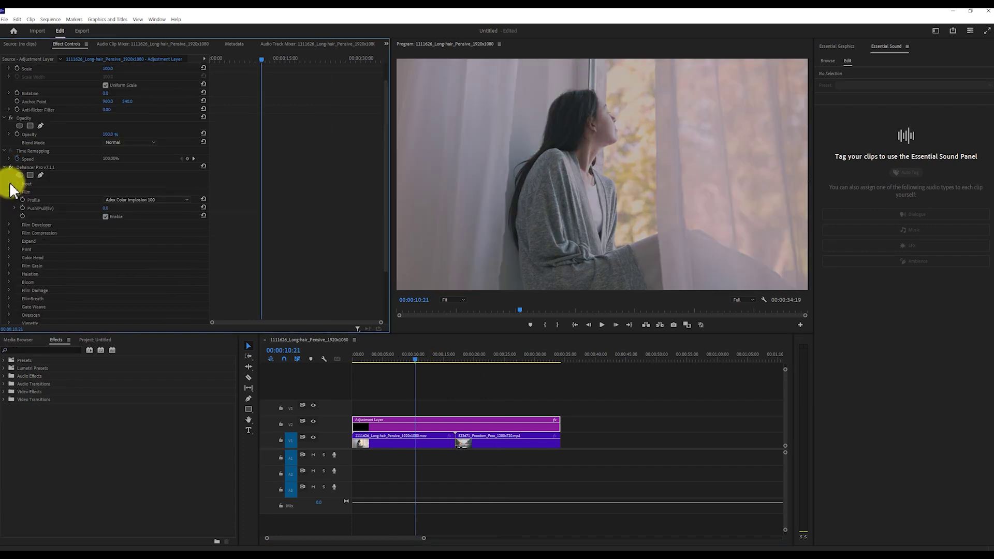
- Try Choose Camera as Dehancer's input source, browse the camera profiles, and restore the source to Rec.709
left_click(10, 183)
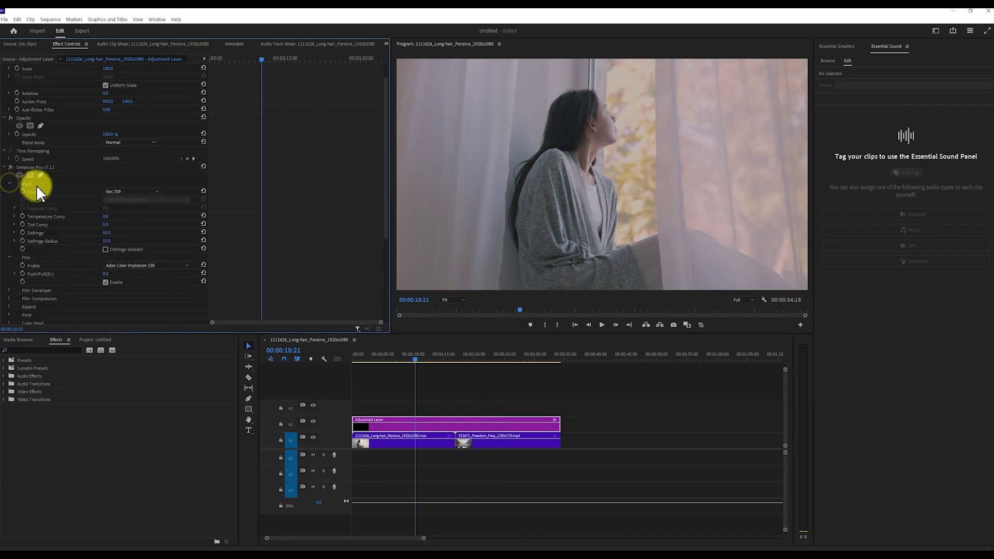
left_click(155, 192)
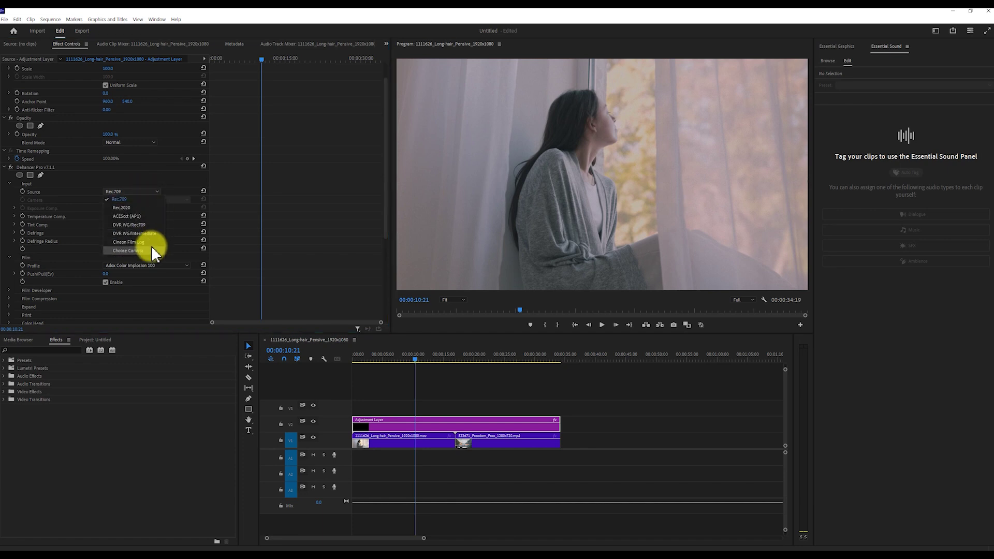
left_click(150, 200)
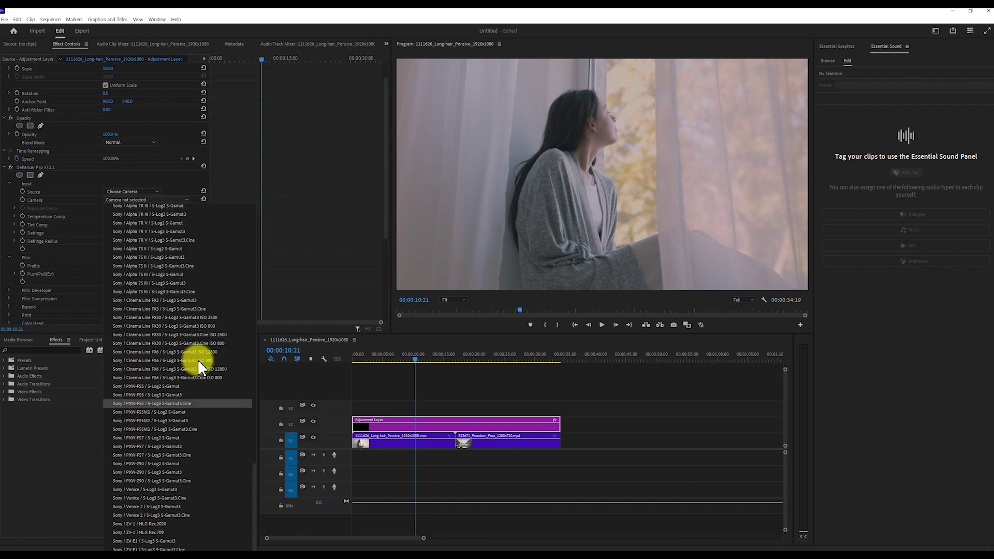
left_click_drag(253, 502, 228, 281)
left_click(141, 191)
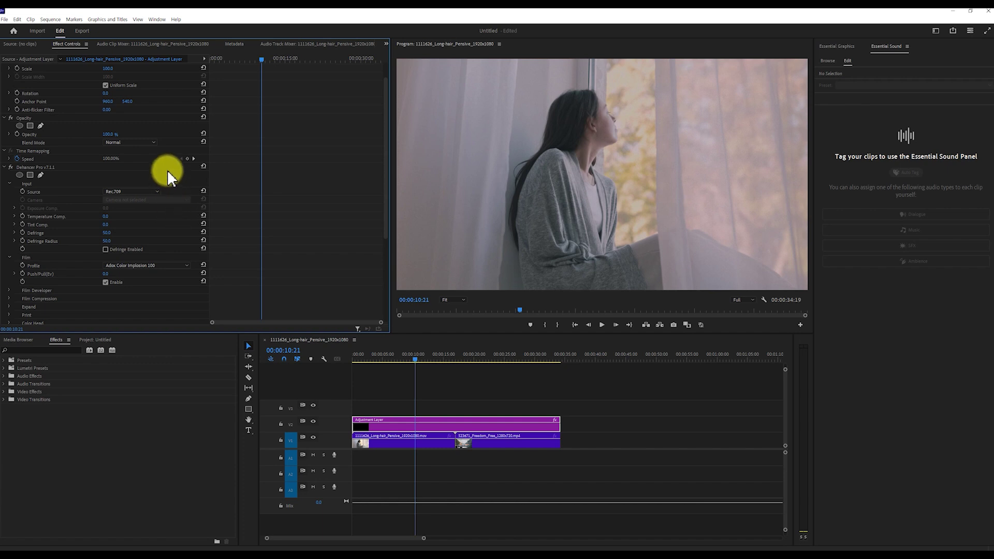
- Browse the film stock profiles offered in Dehancer's Film group without changing the selection
scroll(168, 169, "down", 2)
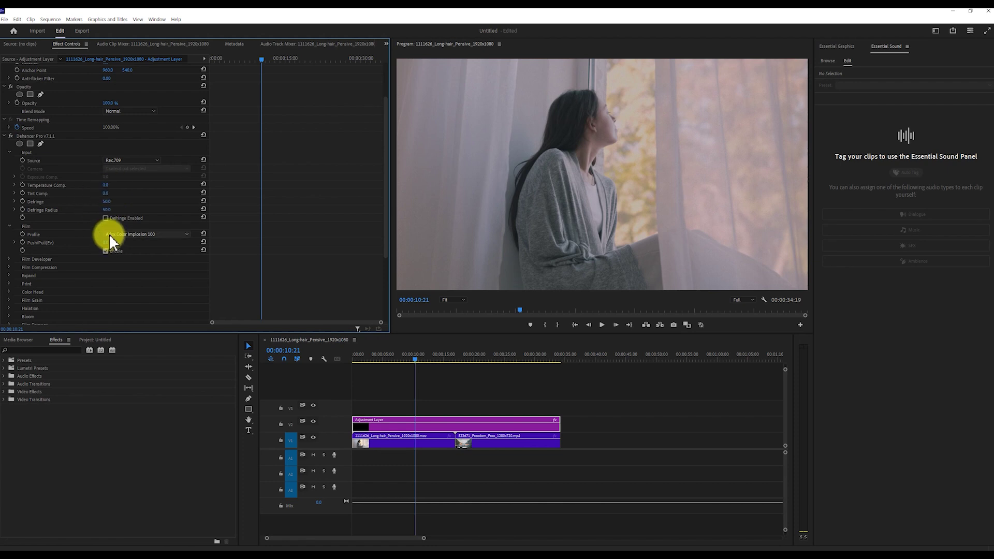
scroll(119, 192, "down", 2)
left_click(145, 195)
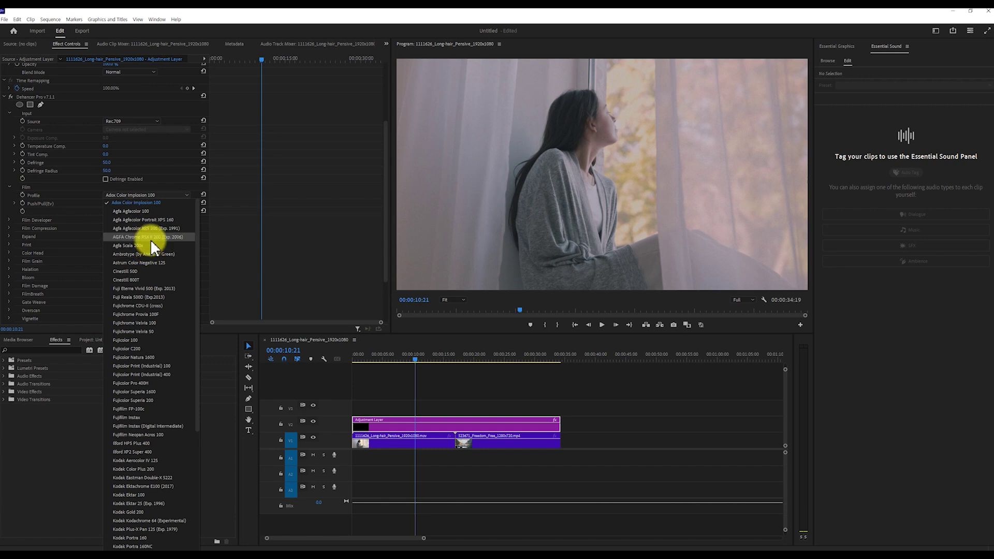
scroll(173, 277, "down", 6)
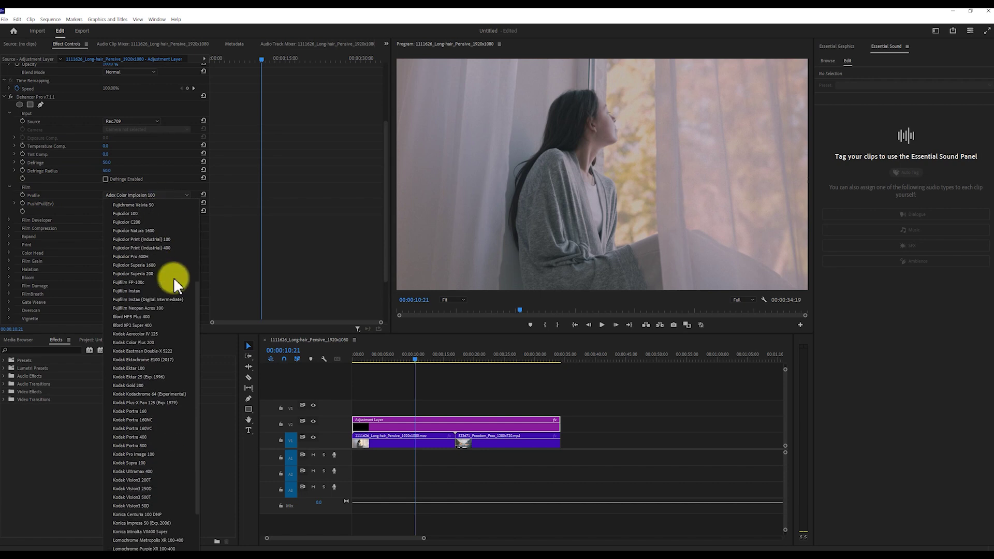
scroll(173, 278, "up", 6)
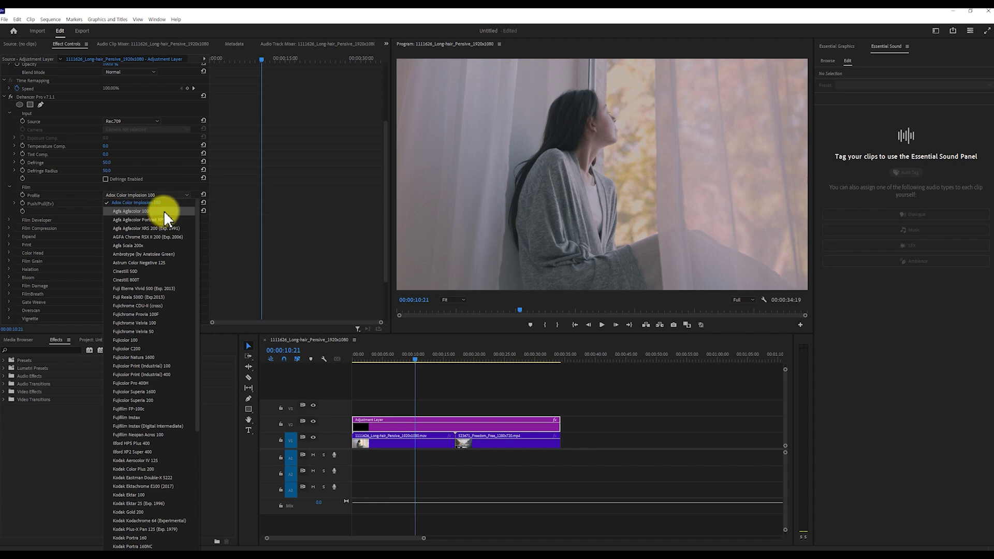
key("Escape")
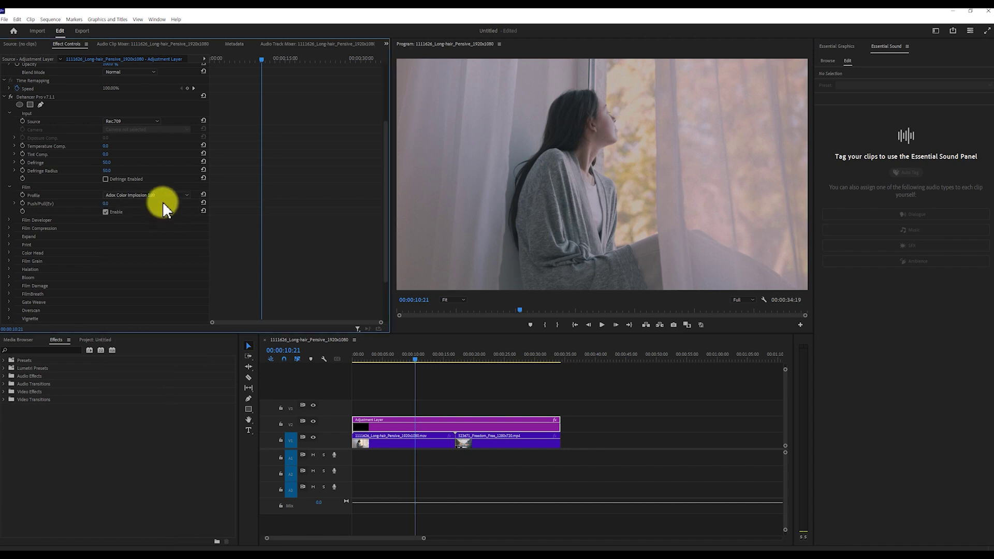
- Keep Adox Color Implosion 100 as the film profile and compare its look by toggling track V2's visibility
left_click_drag(495, 362, 409, 371)
left_click(135, 195)
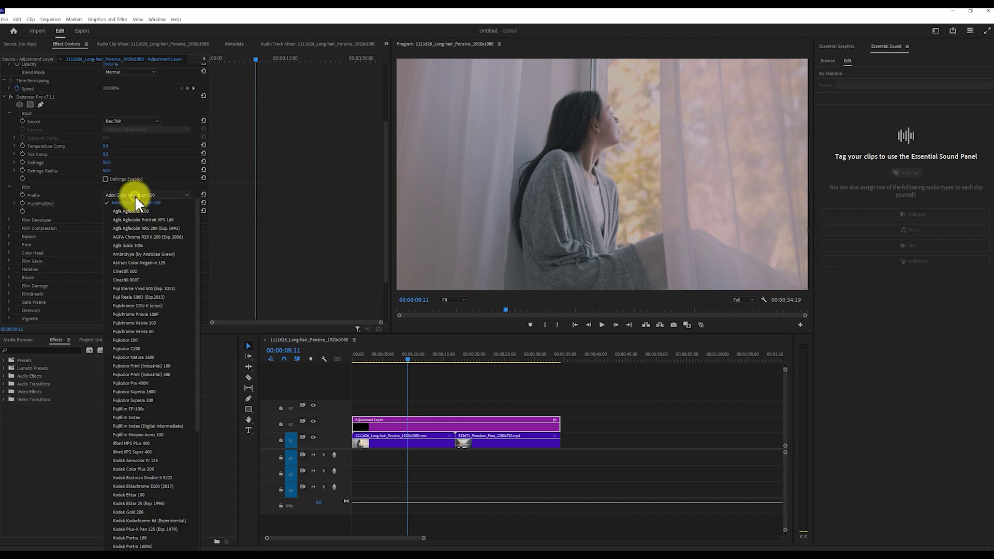
left_click(144, 202)
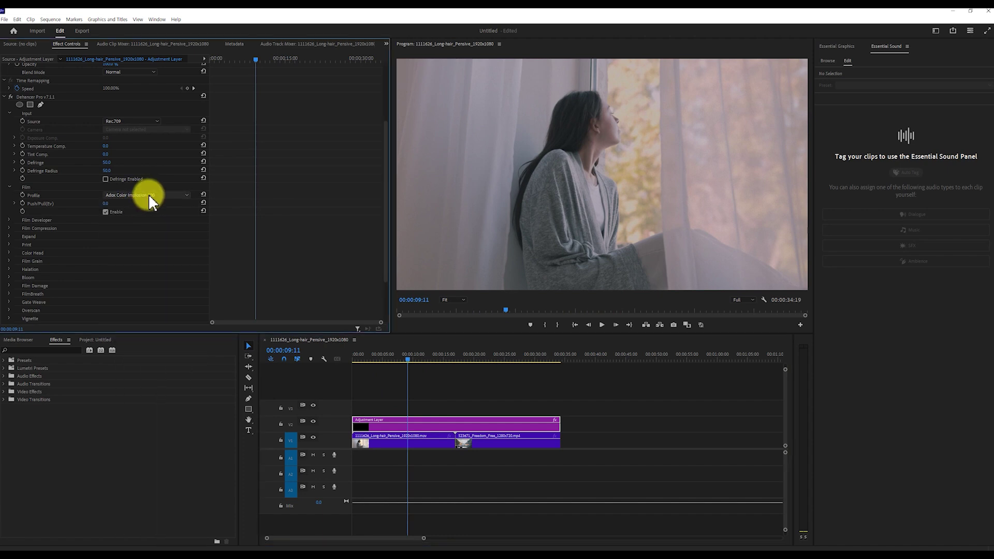
left_click(313, 421)
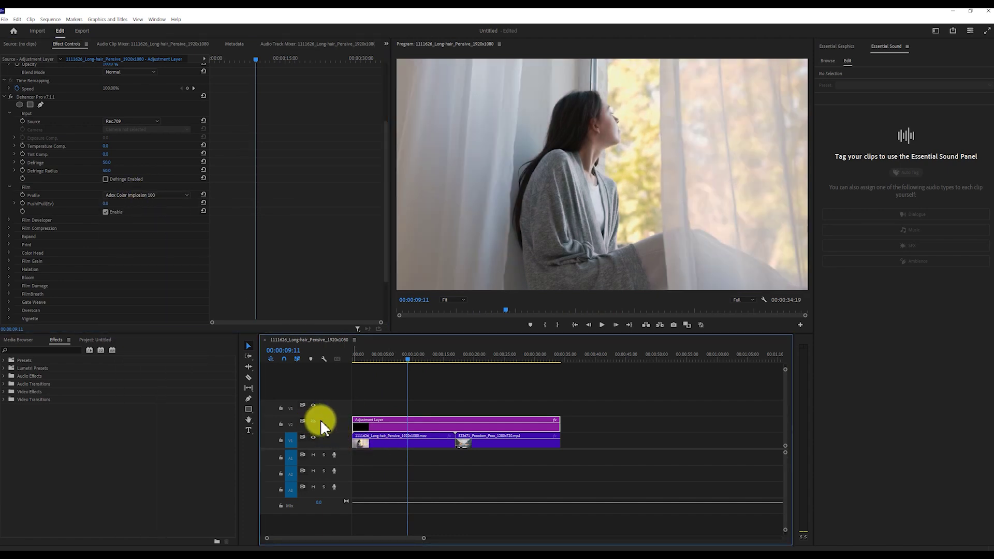
left_click(312, 421)
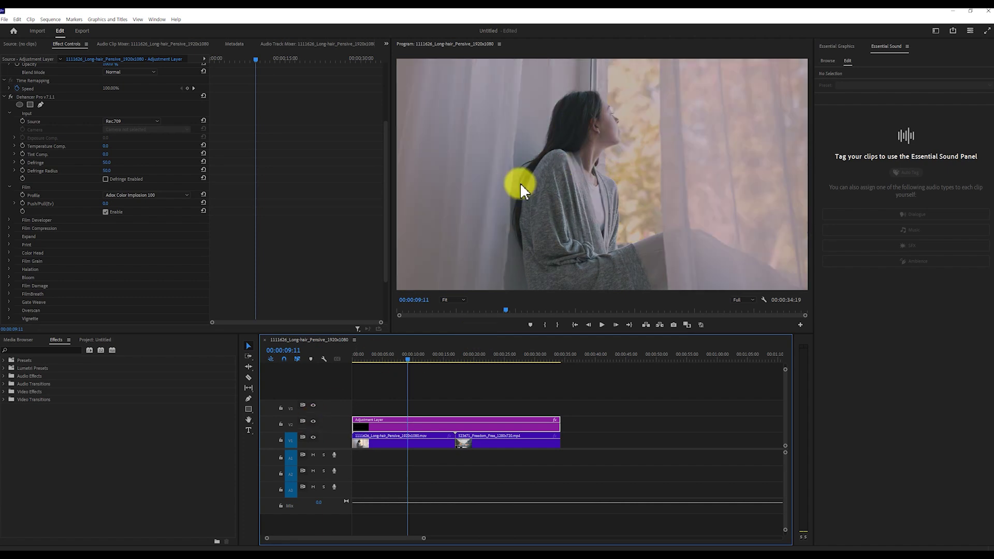
left_click(146, 195)
scroll(164, 315, "up", 5)
key("Escape")
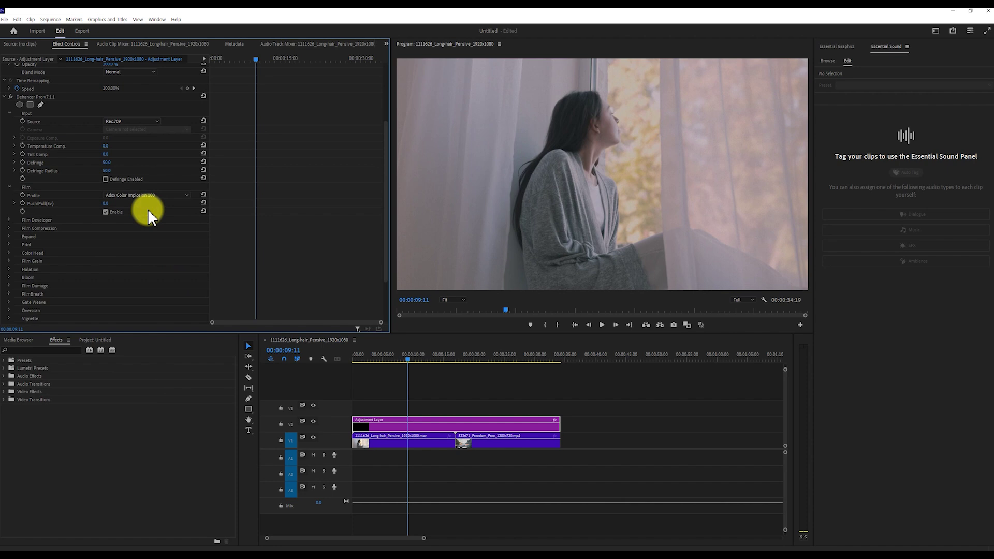
left_click(149, 196)
key("Escape")
left_click(147, 196)
key("Escape")
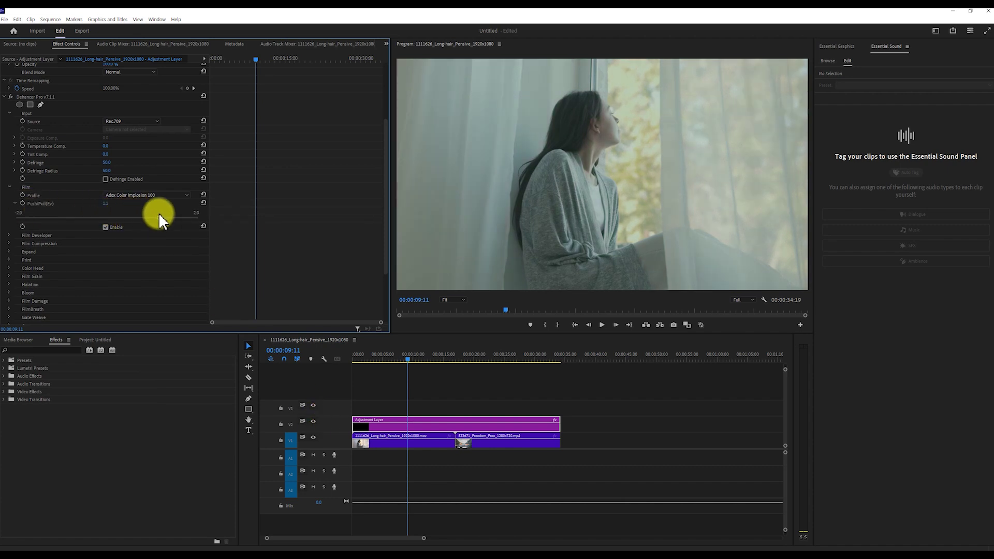
- Lower the film's Push/Pull to about -0.8 EV and compare the second clip with and without track V2
left_click_drag(150, 220, 80, 237)
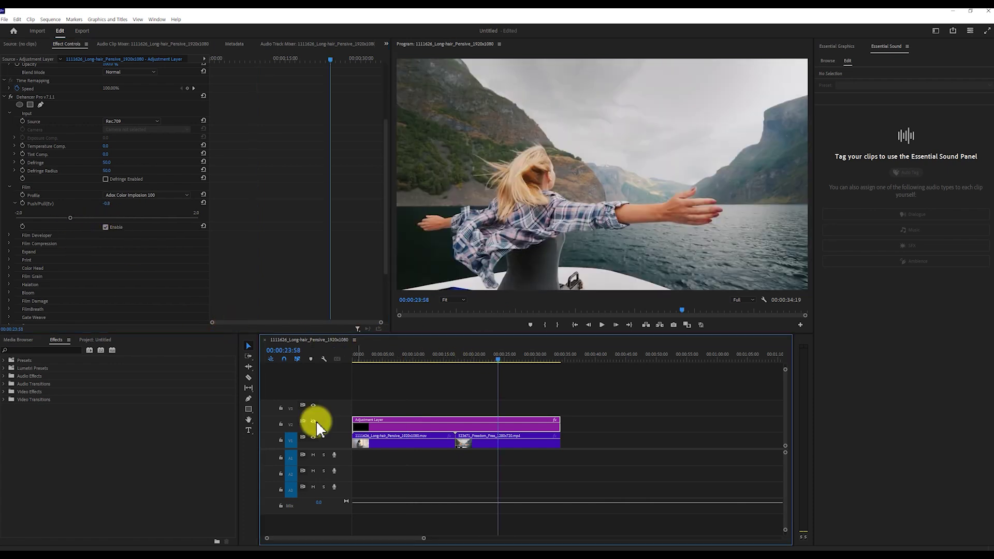
left_click(316, 421)
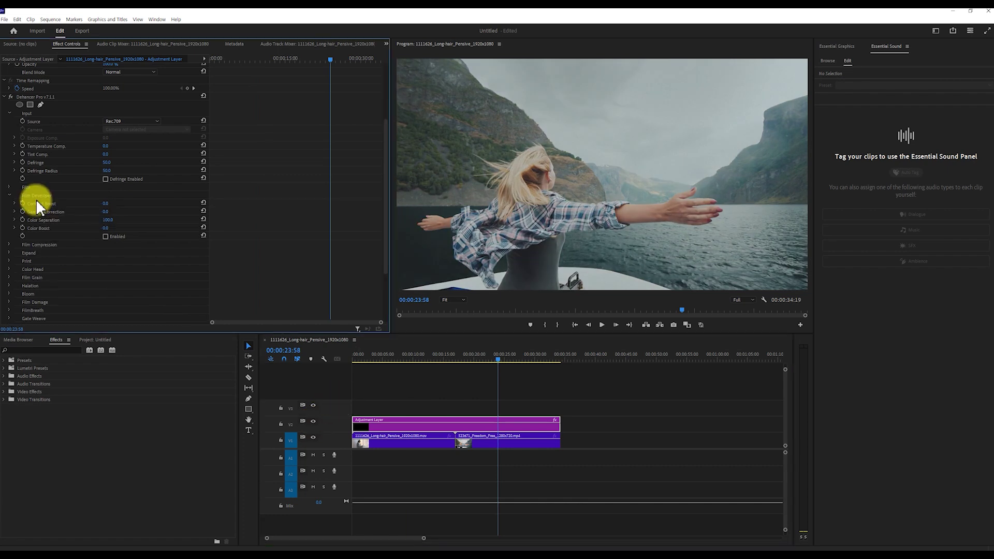
- Enable Film Developer and set its Contrast Boost to 71, checking the look on both clips
left_click(106, 237)
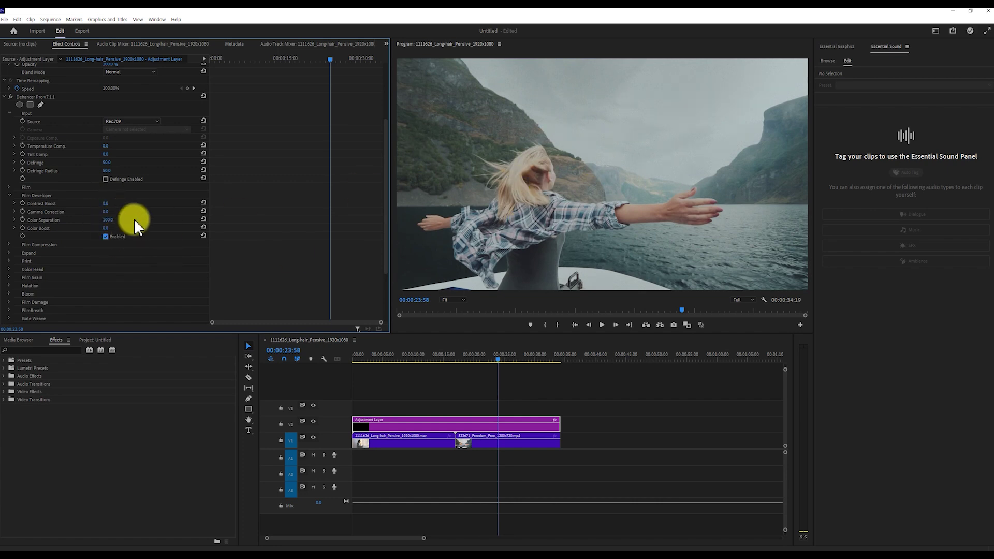
left_click_drag(106, 203, 142, 203)
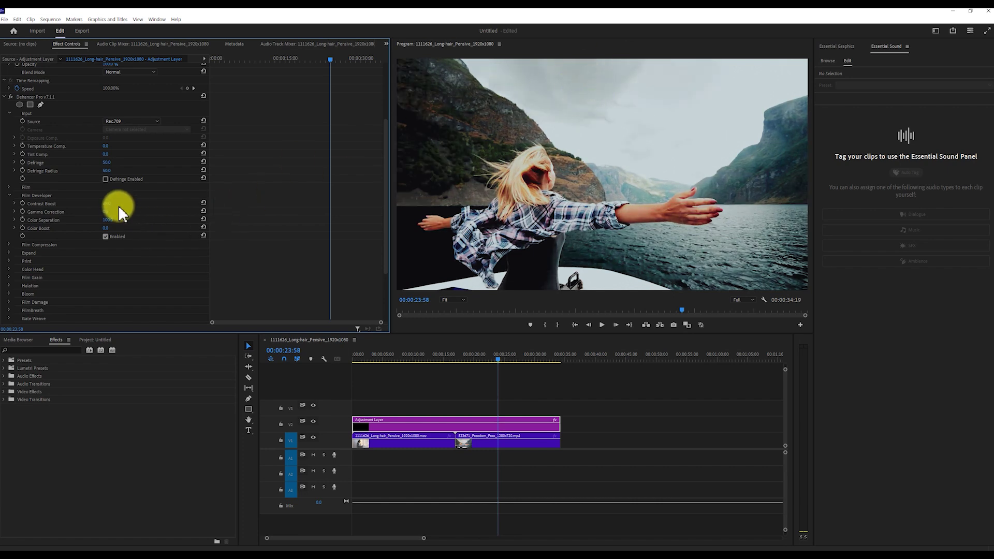
left_click_drag(120, 208, 151, 208)
left_click(391, 357)
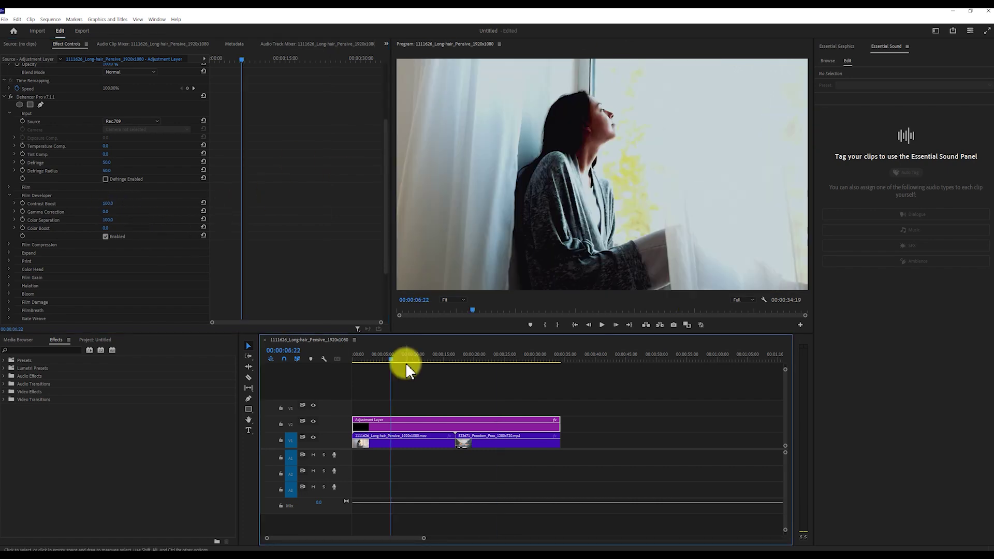
left_click_drag(107, 204, 62, 220)
left_click_drag(430, 357, 503, 357)
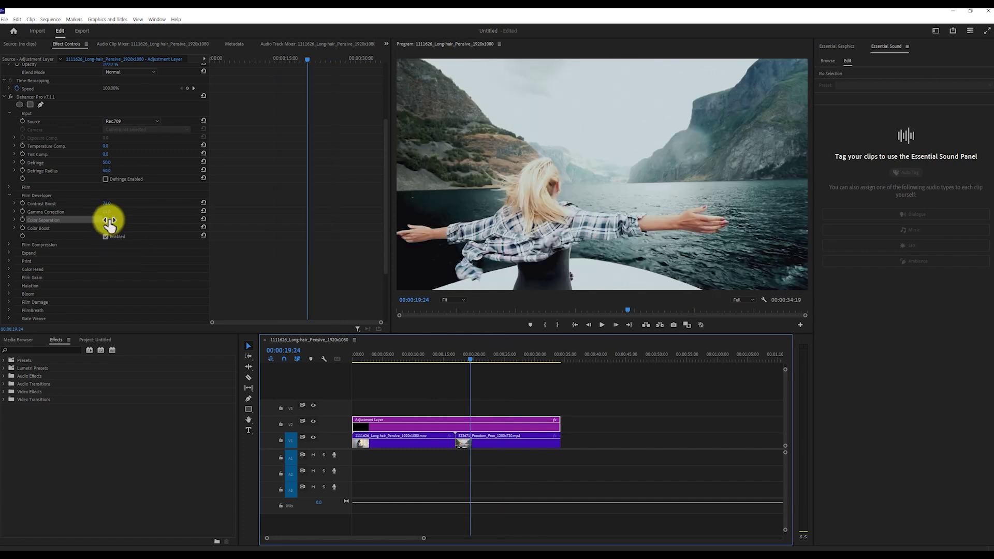
- Set Film Developer's Color Separation to 62 and Color Boost to -77, previewing both clips
left_click(110, 221)
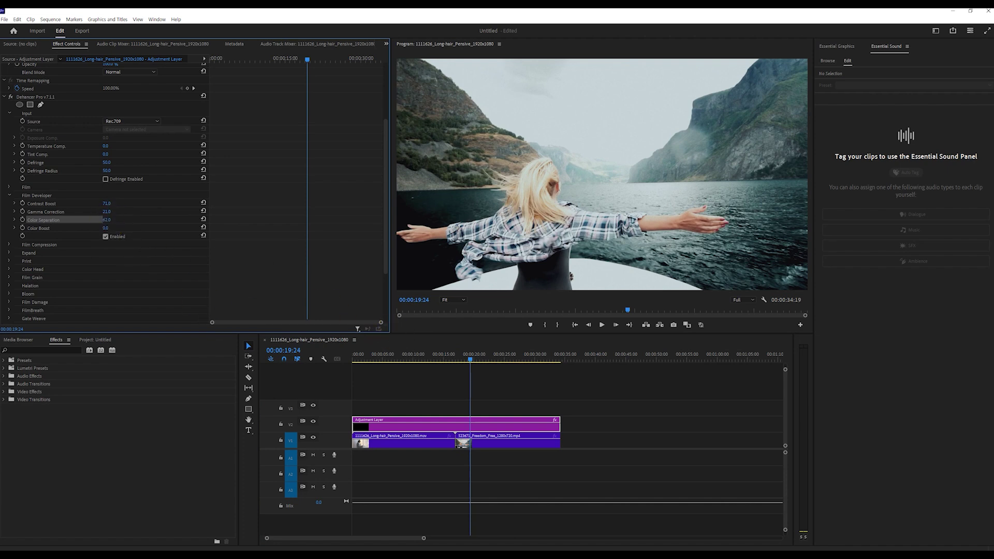
left_click_drag(107, 228, 145, 228)
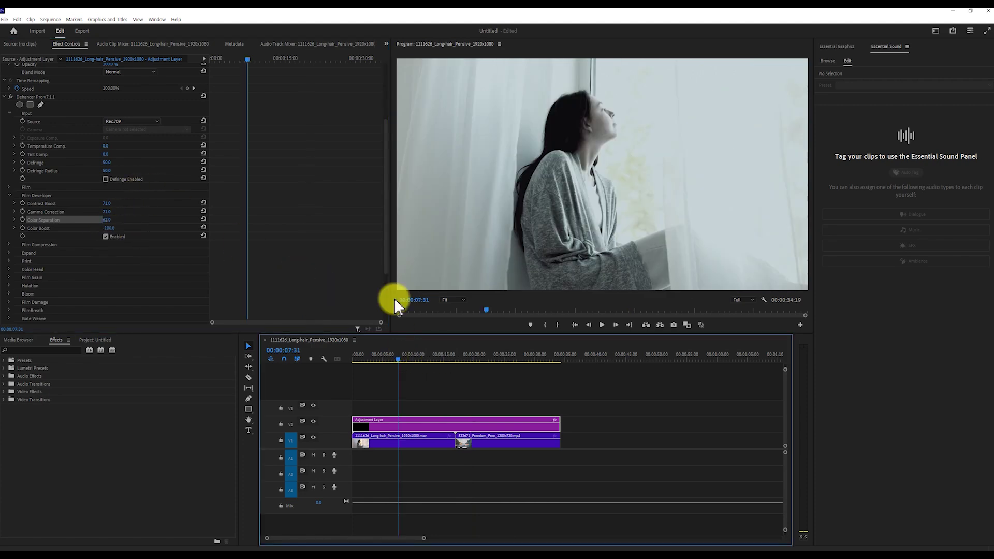
left_click(520, 357)
left_click(412, 359)
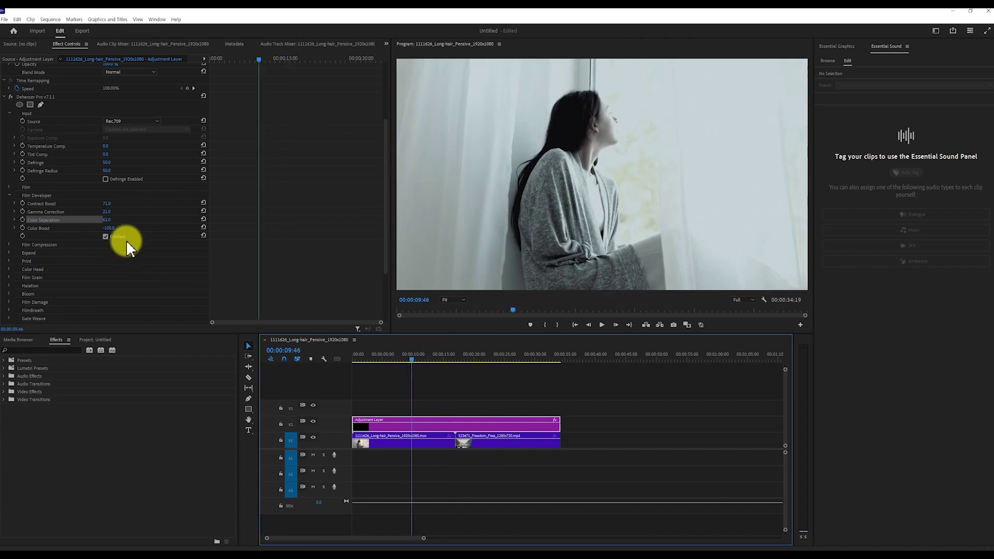
- Review the settings in Dehancer's Film Compression, Expand and Print groups
scroll(8, 189, "down", 3)
left_click(9, 182)
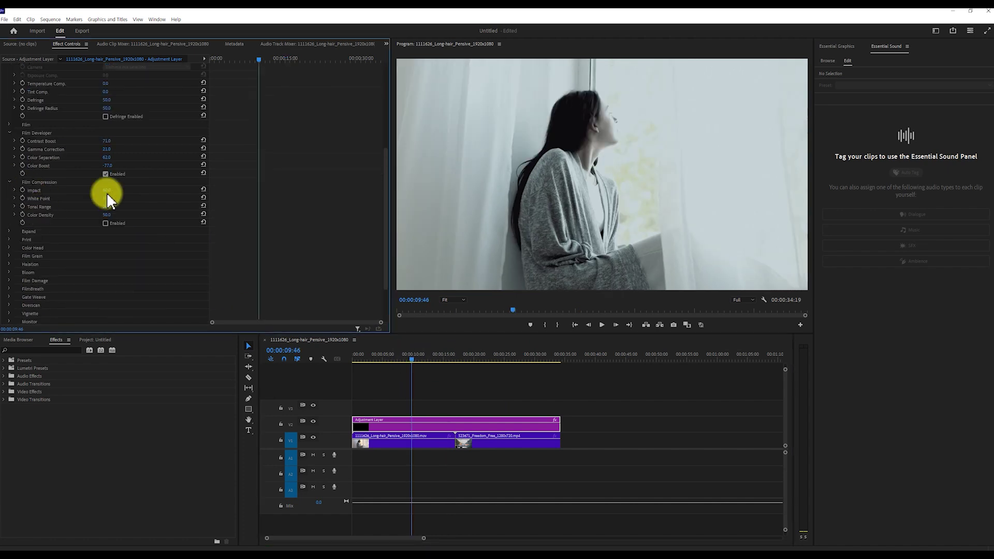
left_click(9, 183)
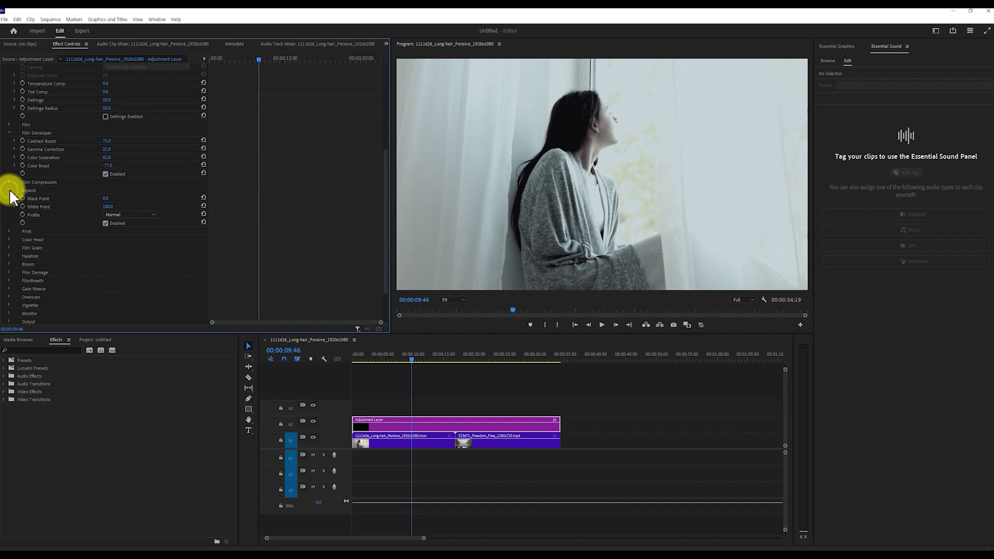
left_click(9, 199)
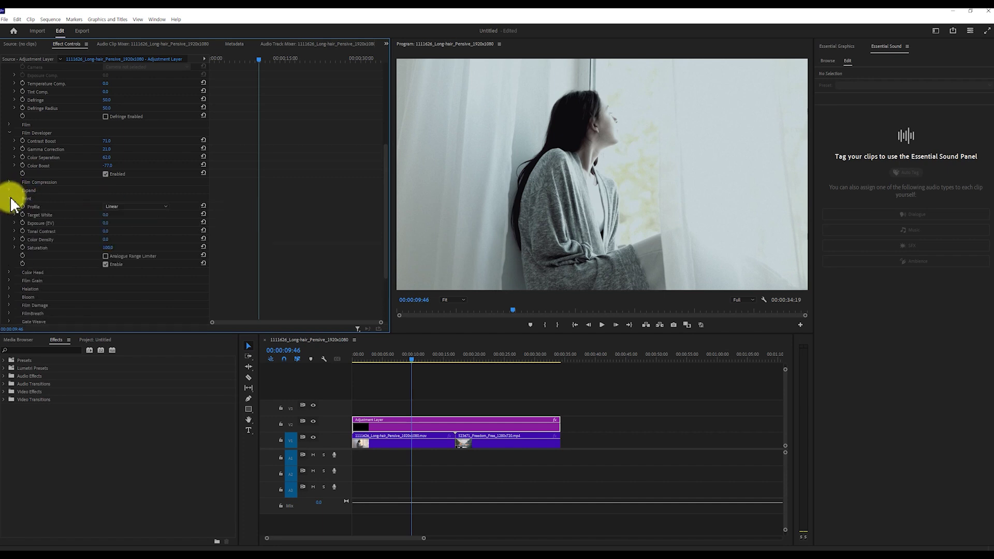
- Try the Fujifilm 3513 Print film profile in the Print group on the first clip
left_click(136, 206)
left_click(129, 213)
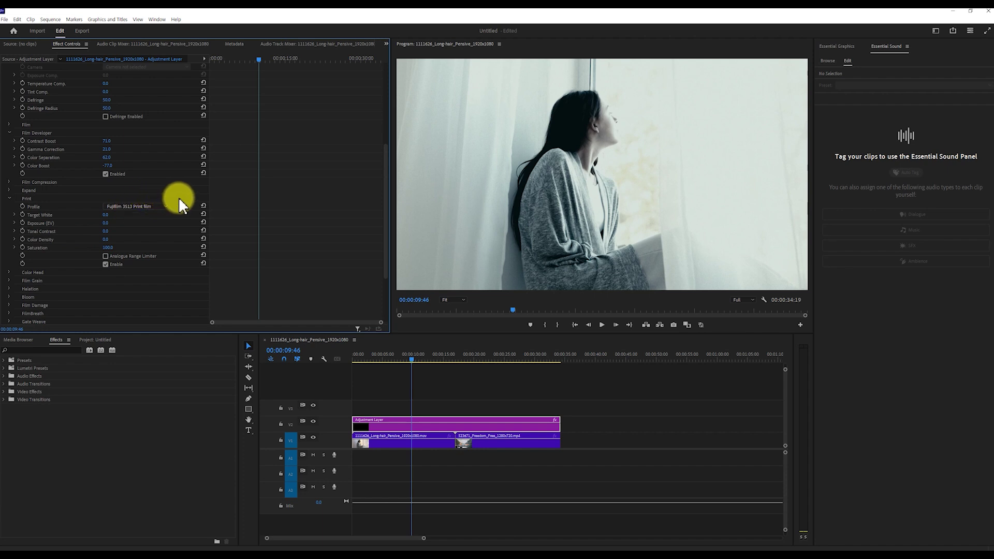
scroll(178, 198, "down", 1)
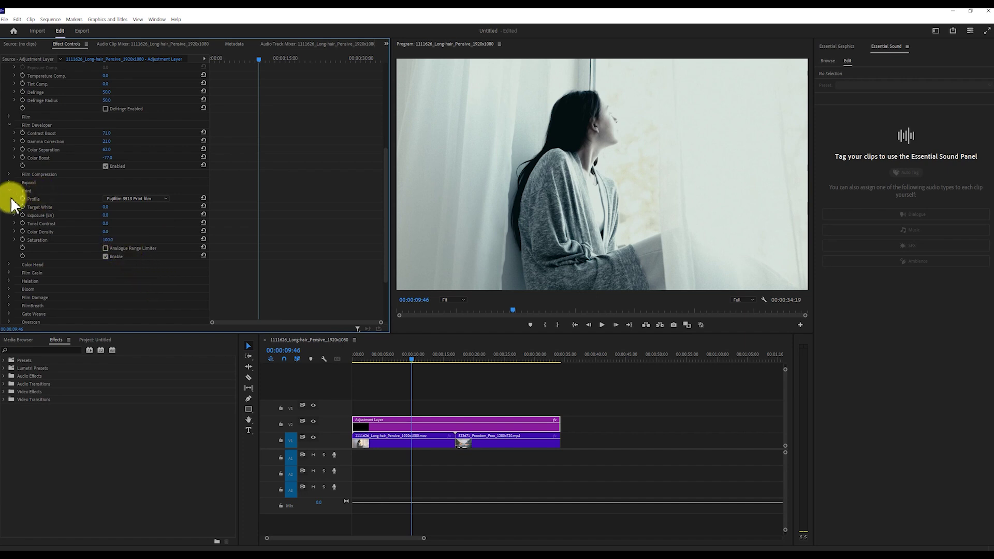
scroll(119, 198, "up", 1)
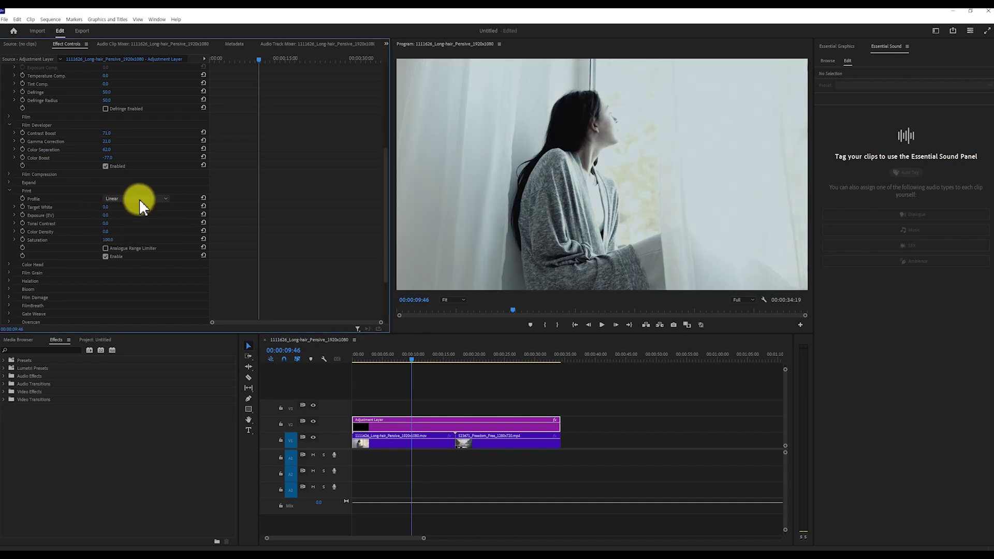
- Try the Cineon Film Log print profile with Target White -2.0 and Exposure 0.4, and restore the default values and Linear profile
left_click(139, 198)
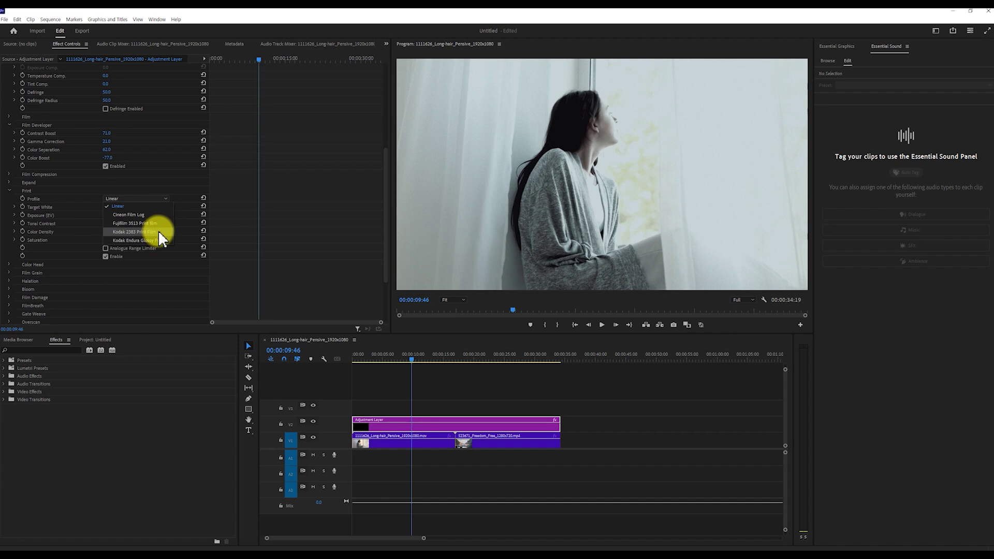
scroll(157, 230, "down", 1)
left_click(125, 199)
left_click(97, 206)
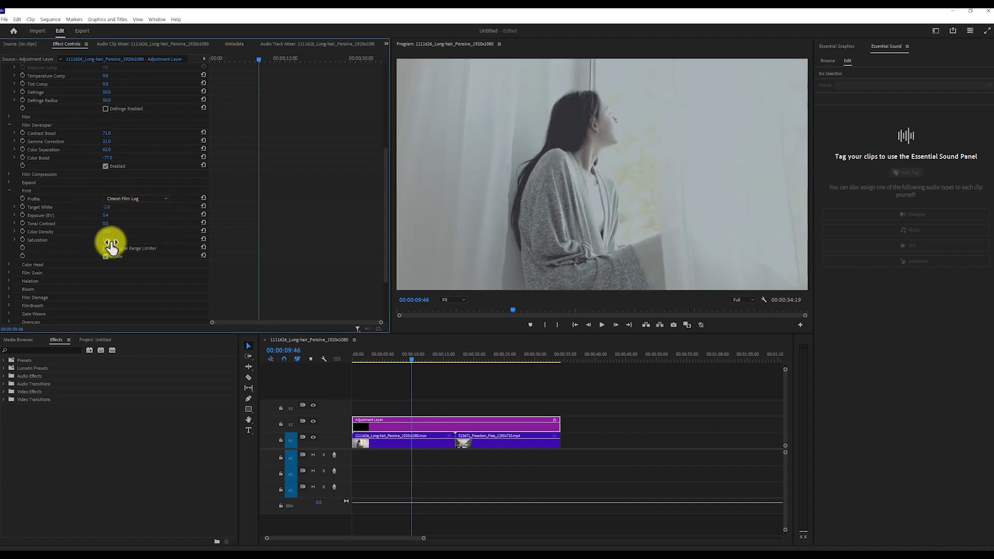
left_click(149, 200)
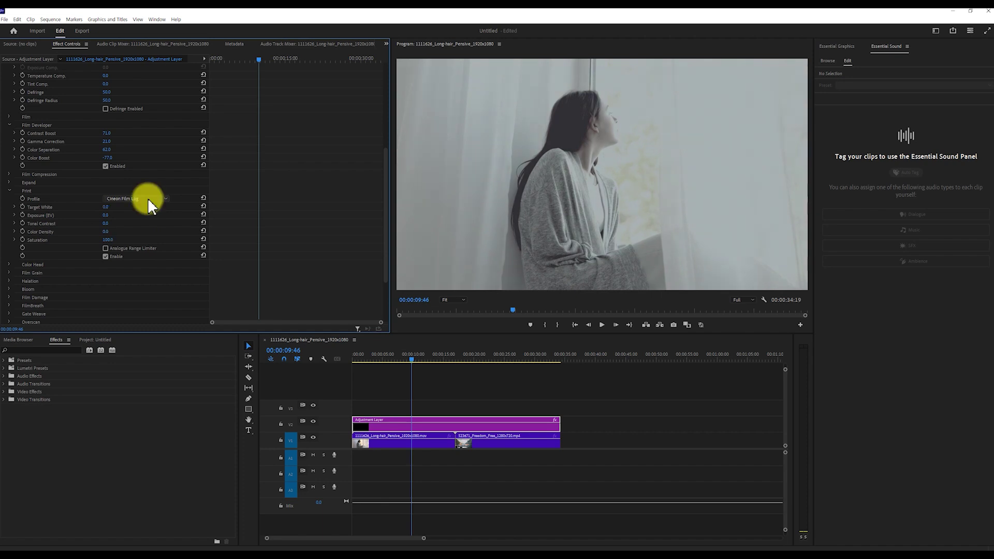
left_click(148, 199)
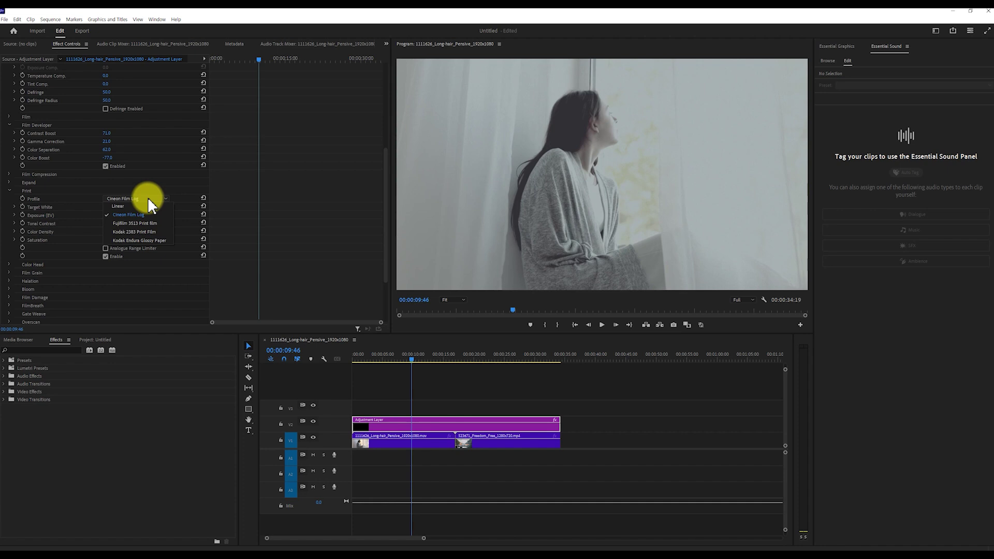
left_click(151, 206)
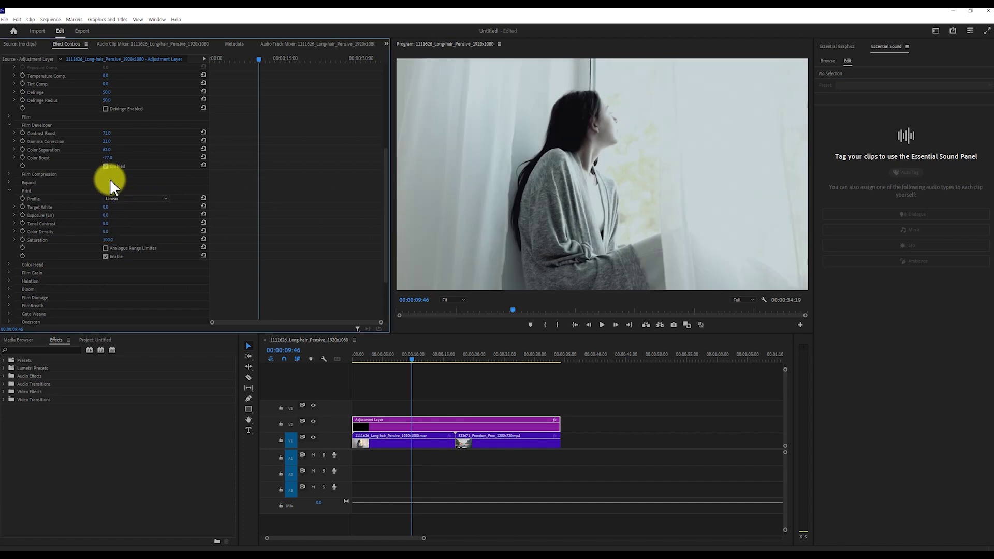
- Check the Color Head settings and compare the image with and without Film Grain
scroll(72, 176, "down", 3)
left_click(32, 179)
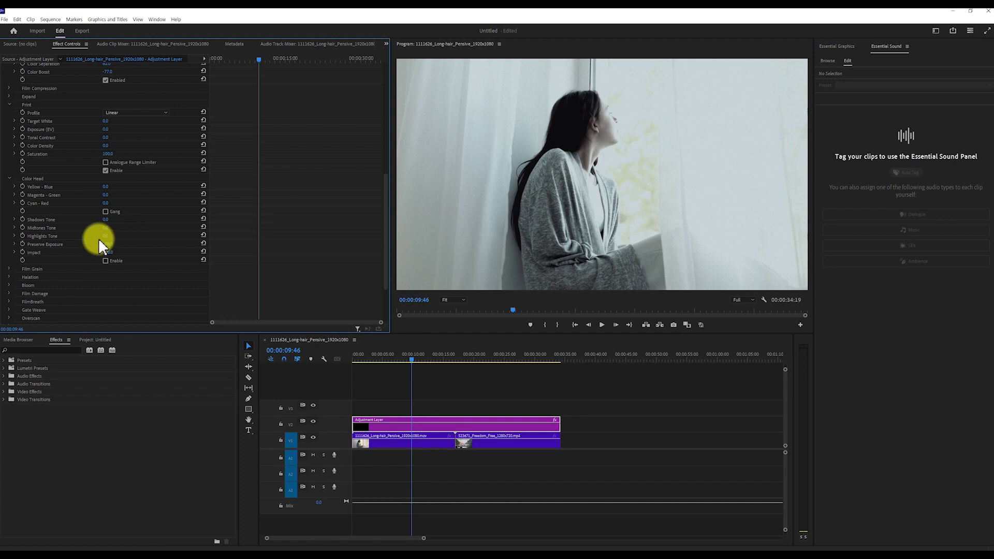
left_click(9, 179)
left_click(9, 197)
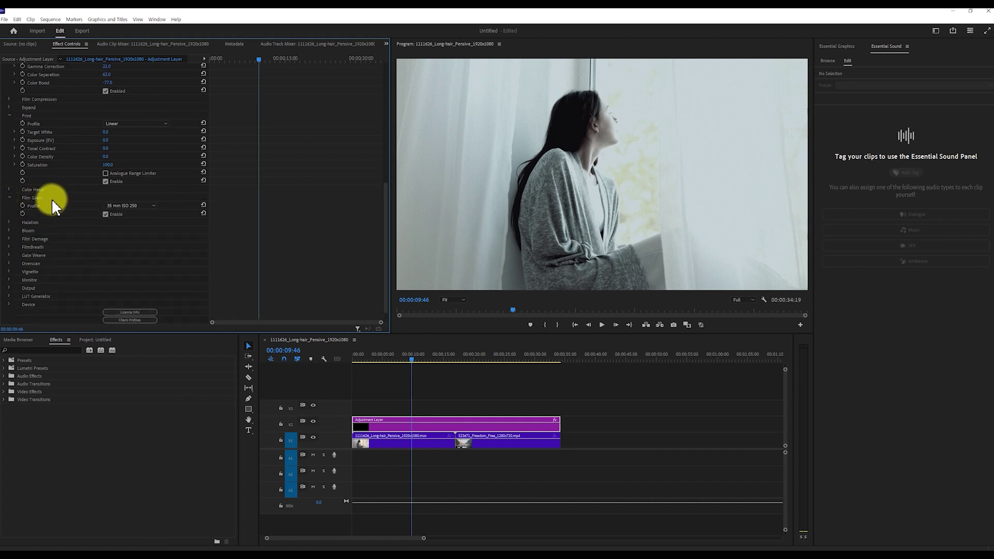
left_click(104, 215)
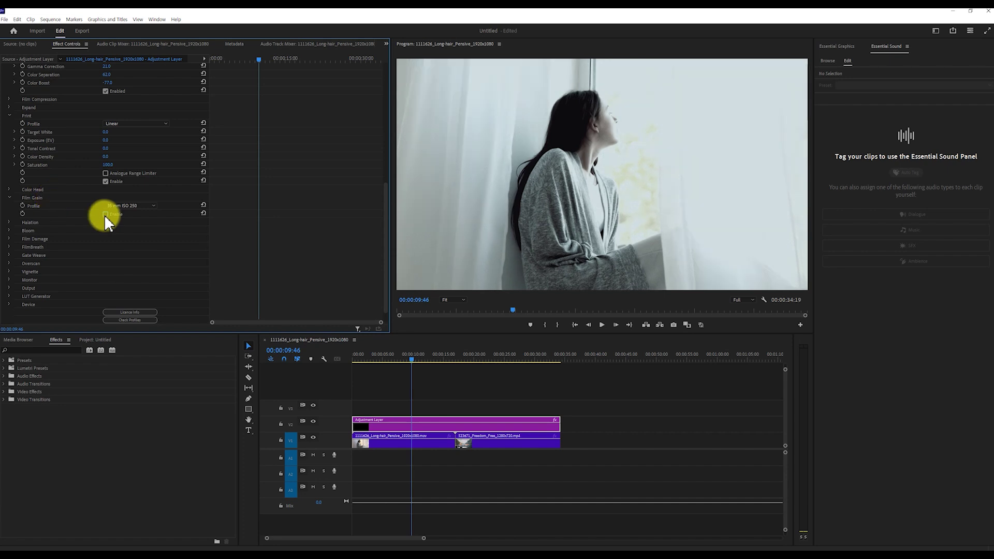
left_click(104, 214)
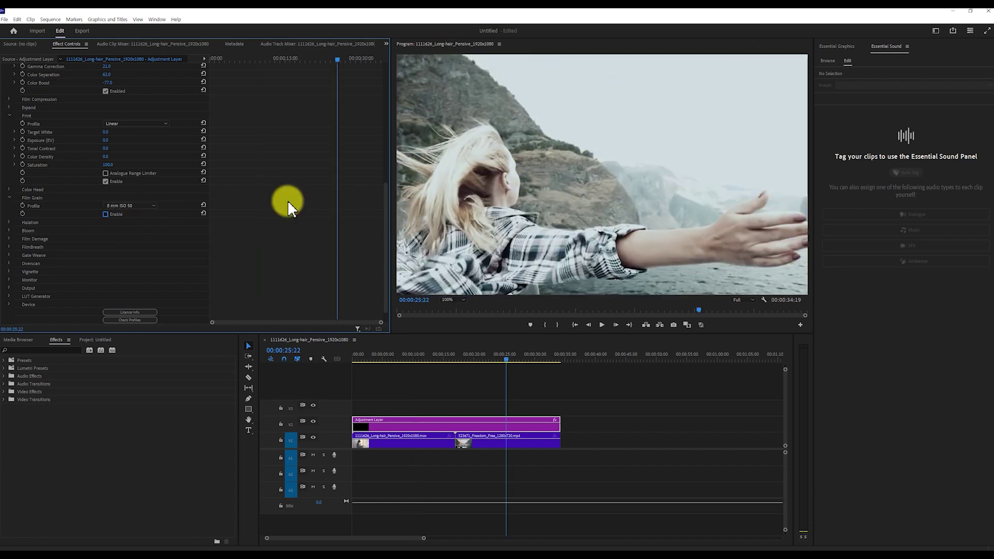
- Enable Film Grain and set its profile to 35 mm ISO 50, viewing the second clip
left_click(105, 214)
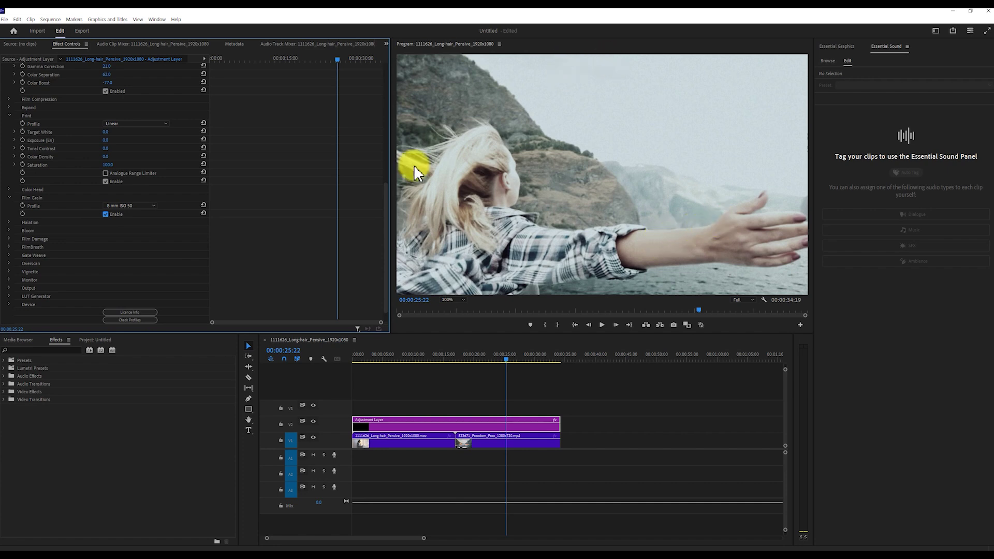
left_click(130, 206)
left_click(127, 224)
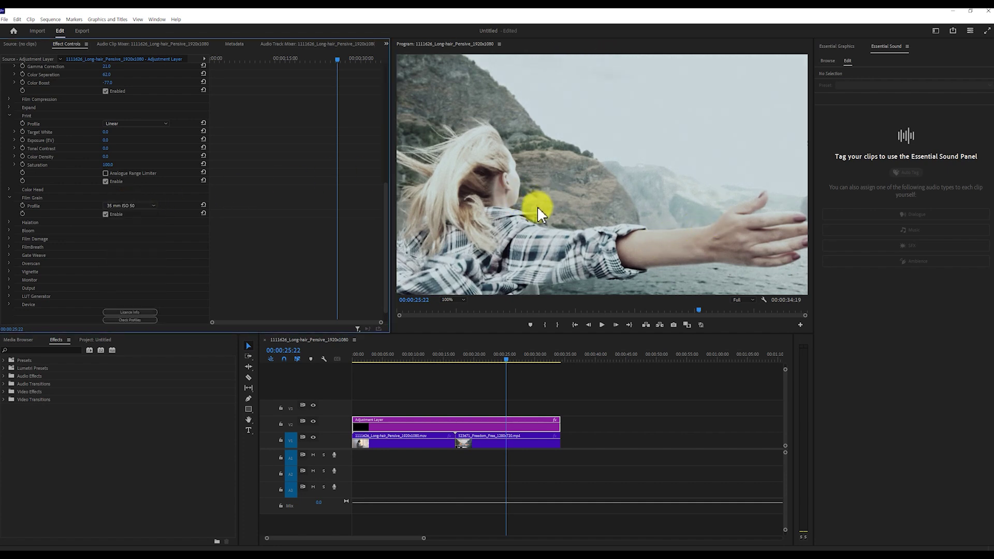
- Search the effects library for "grai" and scrub through the second clip to examine the grain
left_click(39, 350)
type("grai")
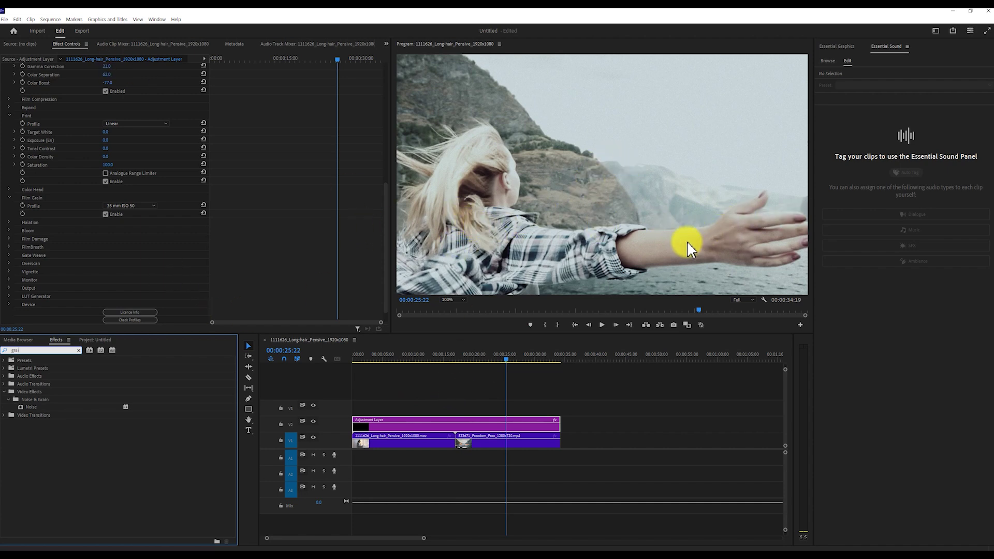
left_click_drag(437, 354, 504, 355)
- Open the Halation settings, and switch to the browser to examine the enlarged Halation before-and-after example on Dehancer's Features page
left_click(26, 222)
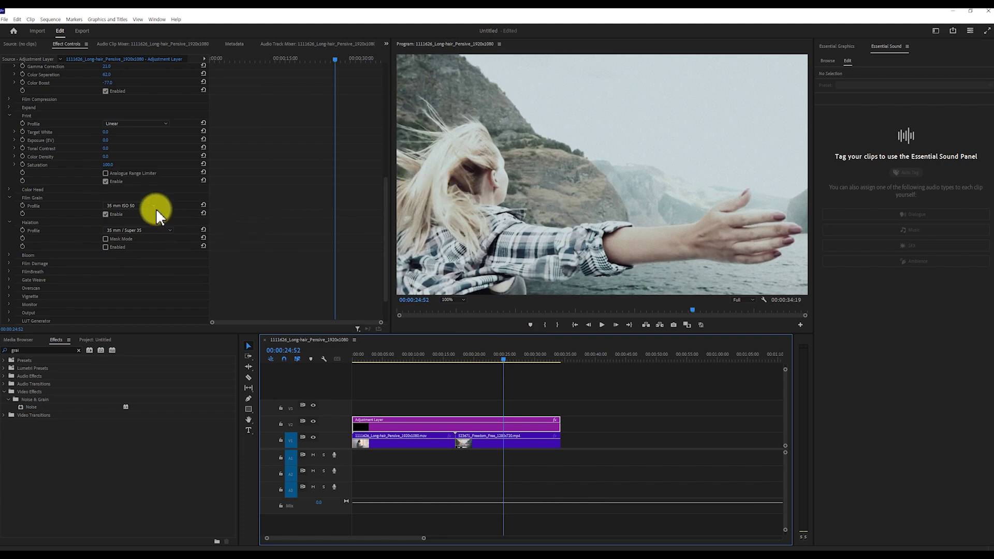
left_click_drag(504, 358, 395, 384)
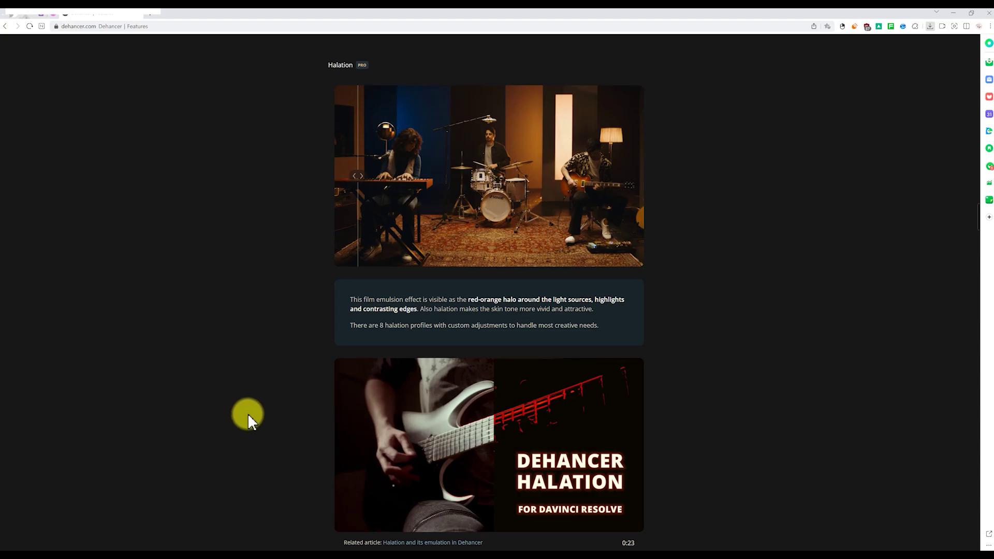
scroll(275, 409, "up", 3)
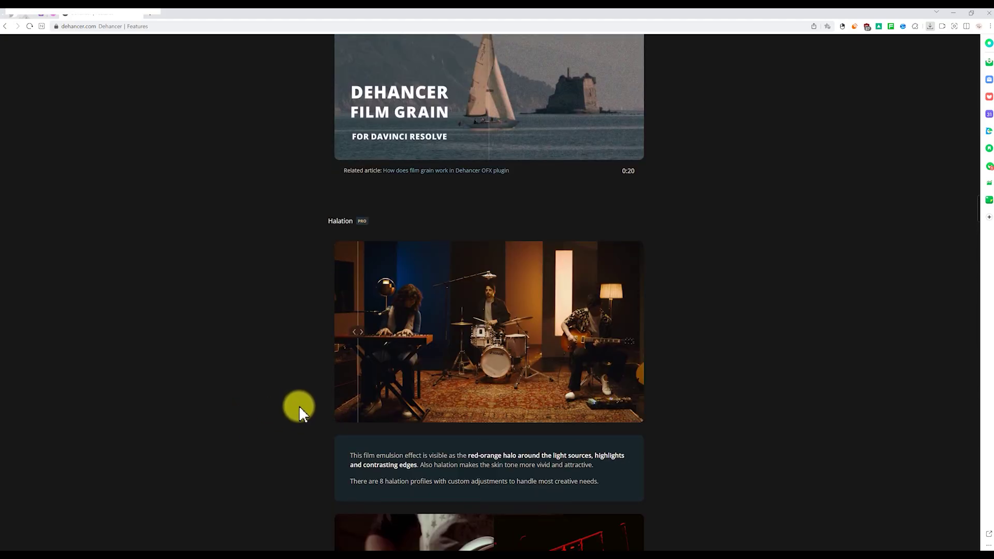
key("ctrl+plus")
key("ctrl+plus")
key("ctrl+plus")
key("ctrl+plus")
key("ctrl+plus")
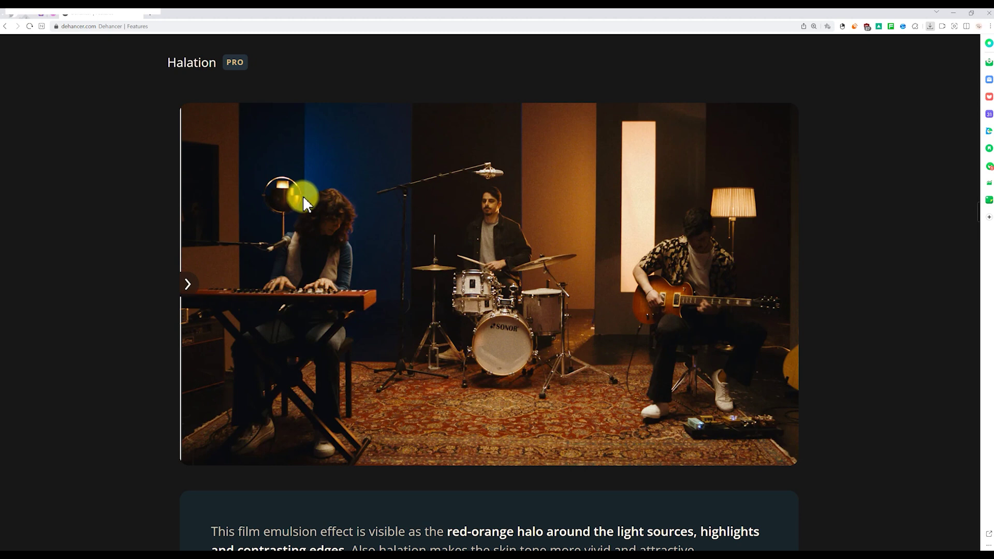
left_click_drag(184, 291, 784, 283)
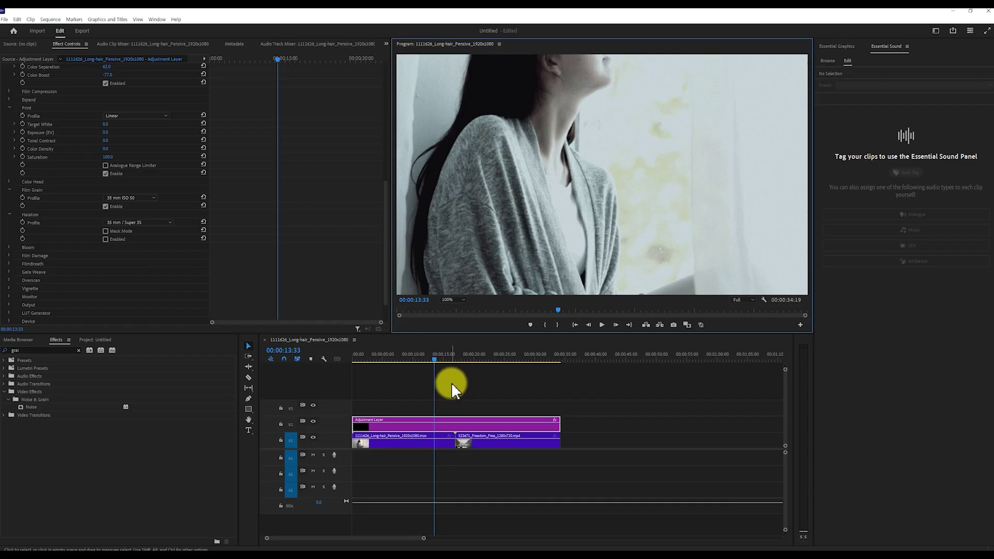
- Back in Premiere Pro, enable Bloom with the 65 mm / 70 mm profile, viewing the start of the first clip
left_click(389, 360)
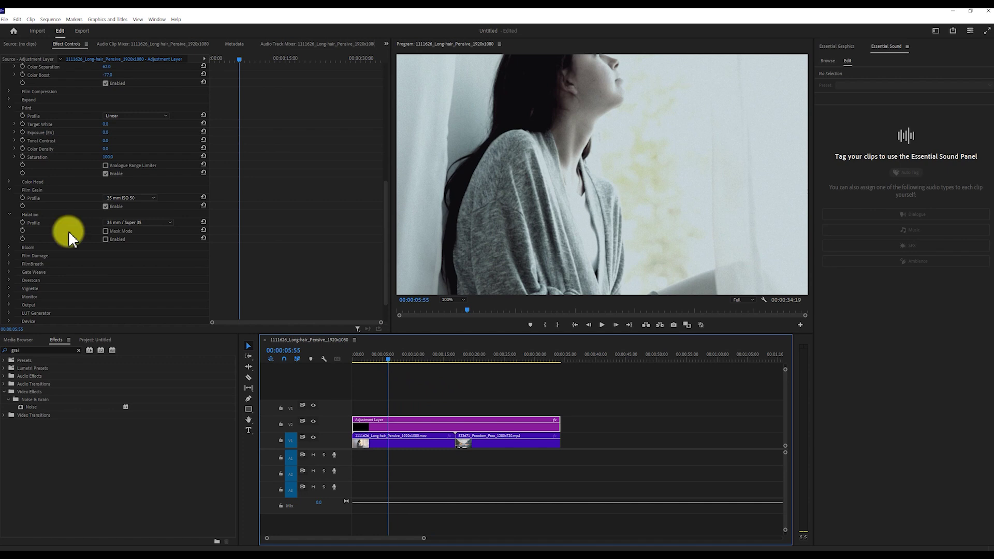
left_click(10, 247)
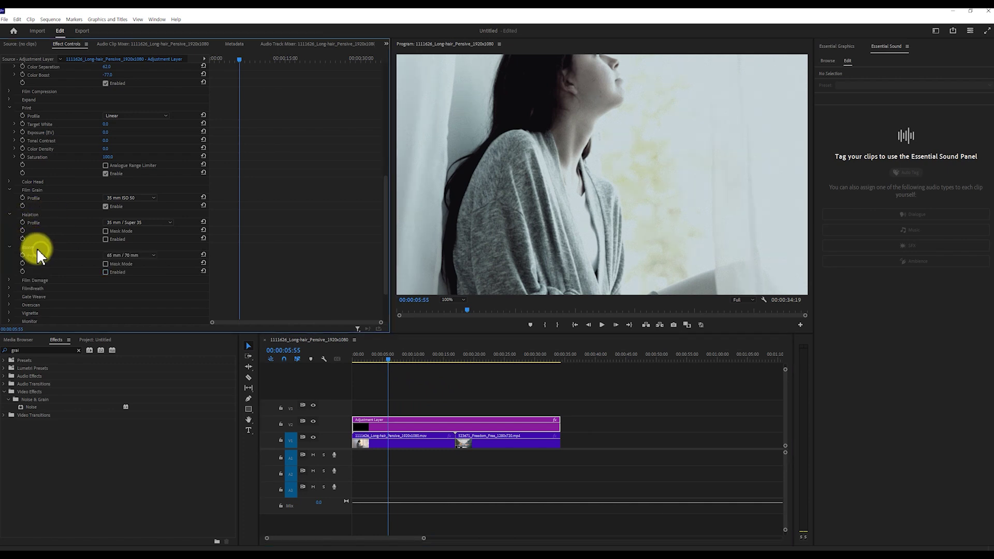
key("Home")
left_click(106, 272)
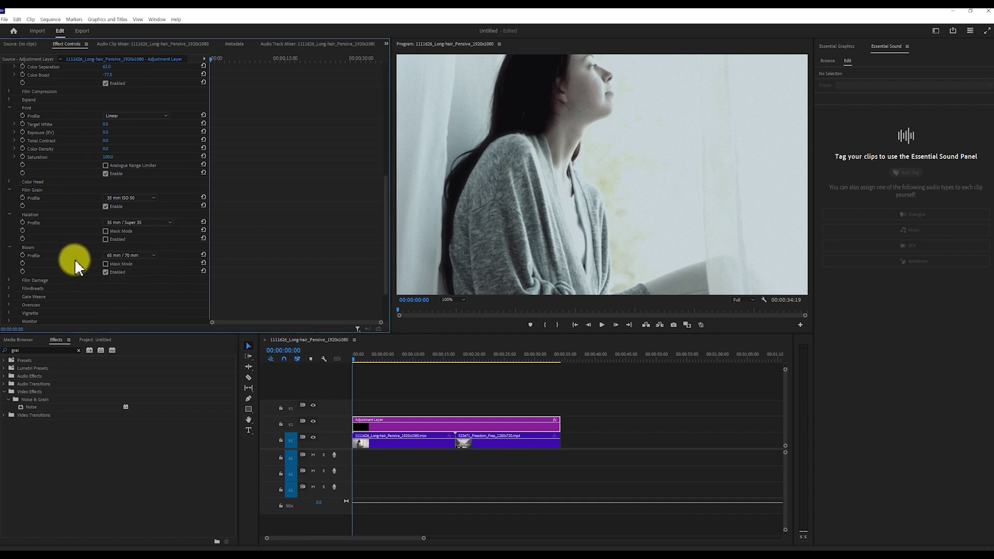
- Enable Film Damage with the 65 mm / 70 mm profile and play across the cut between the two clips
scroll(72, 258, "down", 2)
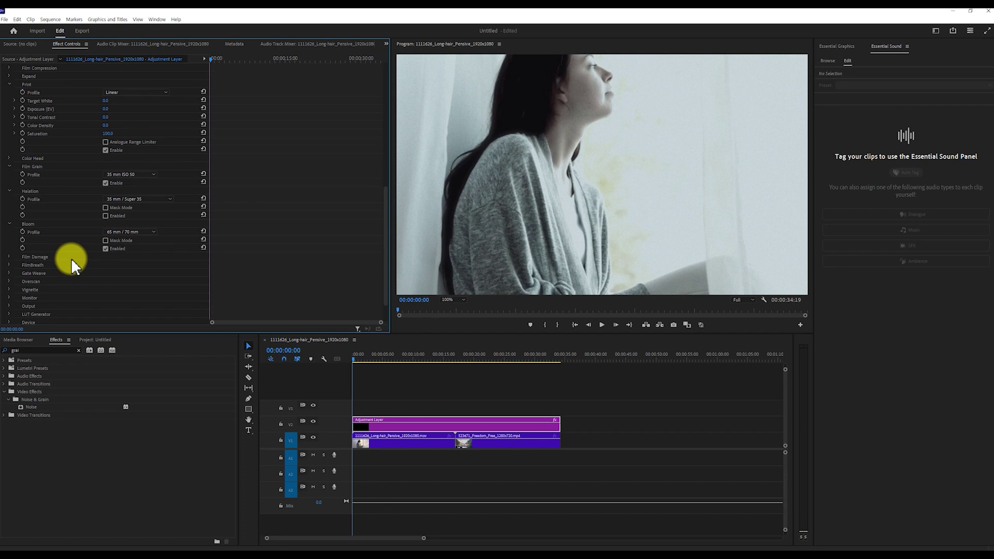
left_click(8, 233)
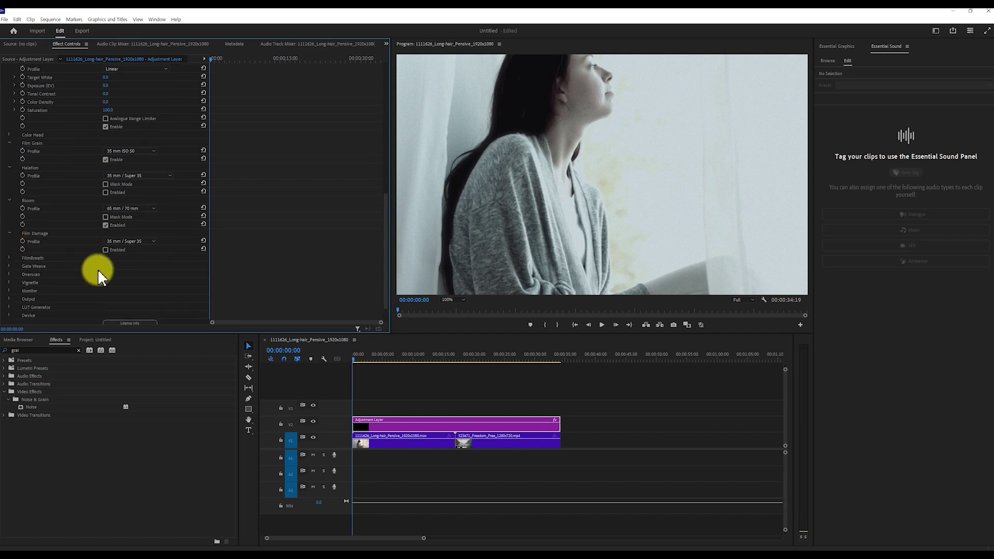
left_click_drag(356, 356, 460, 357)
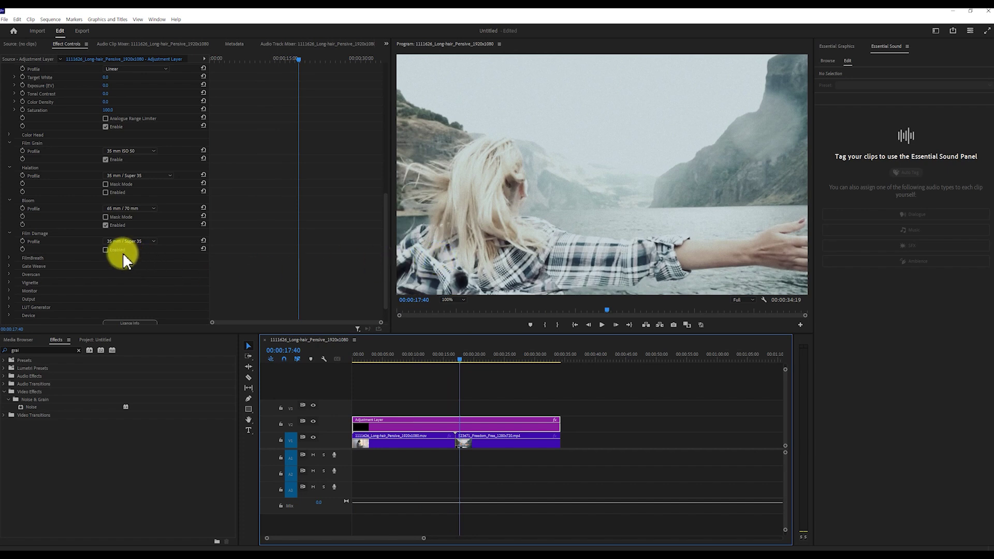
left_click(105, 250)
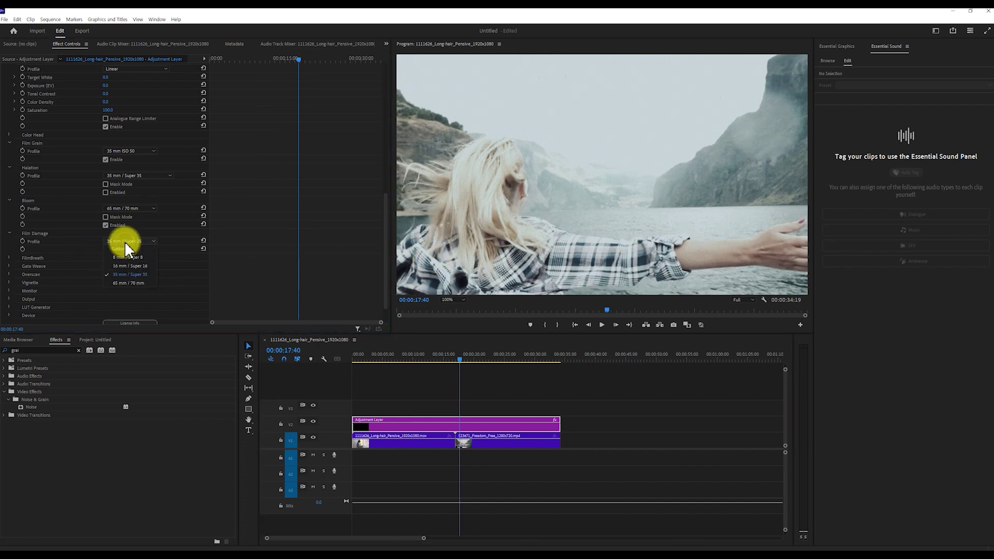
left_click(122, 247)
left_click(442, 357)
key("space")
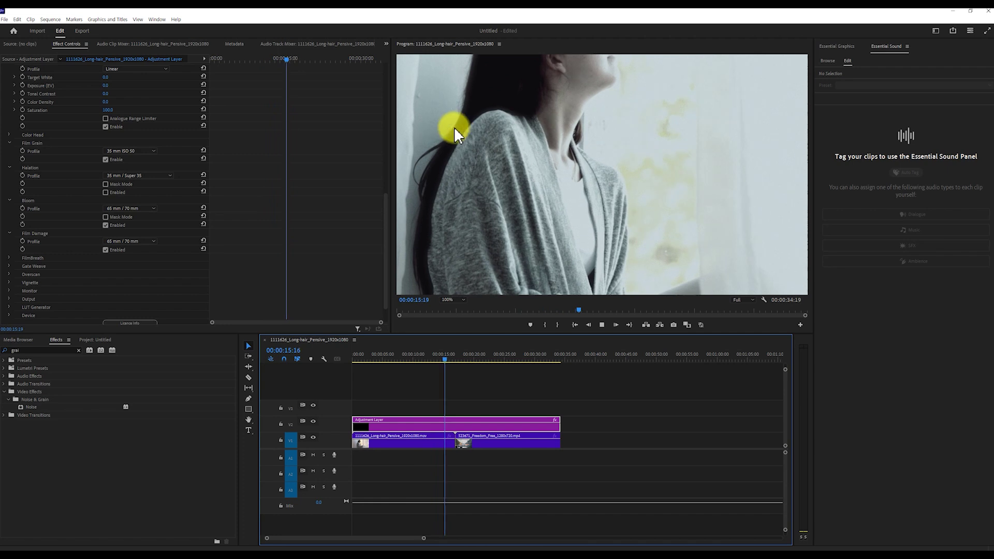
key("space")
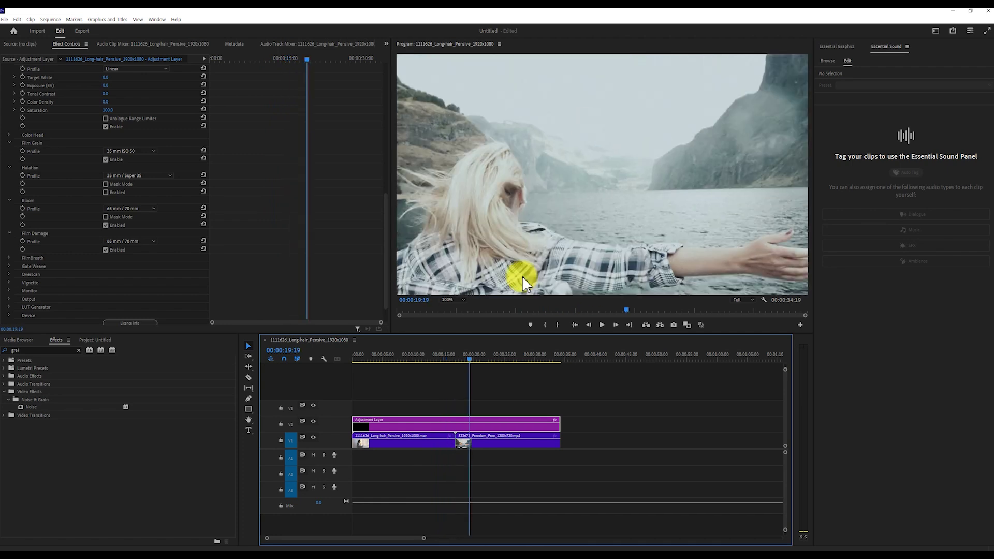
- Set the Film Damage profile to 16 mm / Super 16 and preview it on both clips
left_click(129, 241)
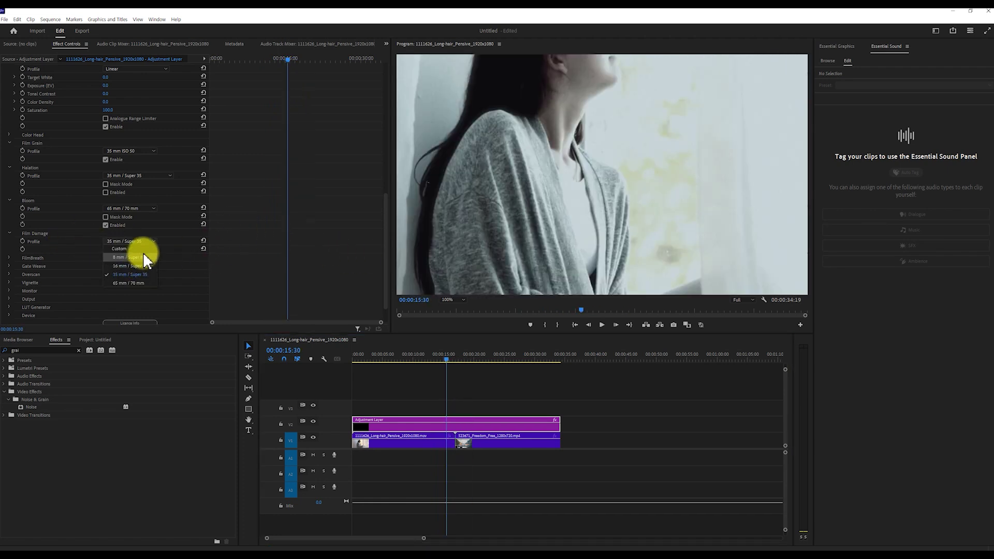
left_click(147, 264)
left_click(380, 352)
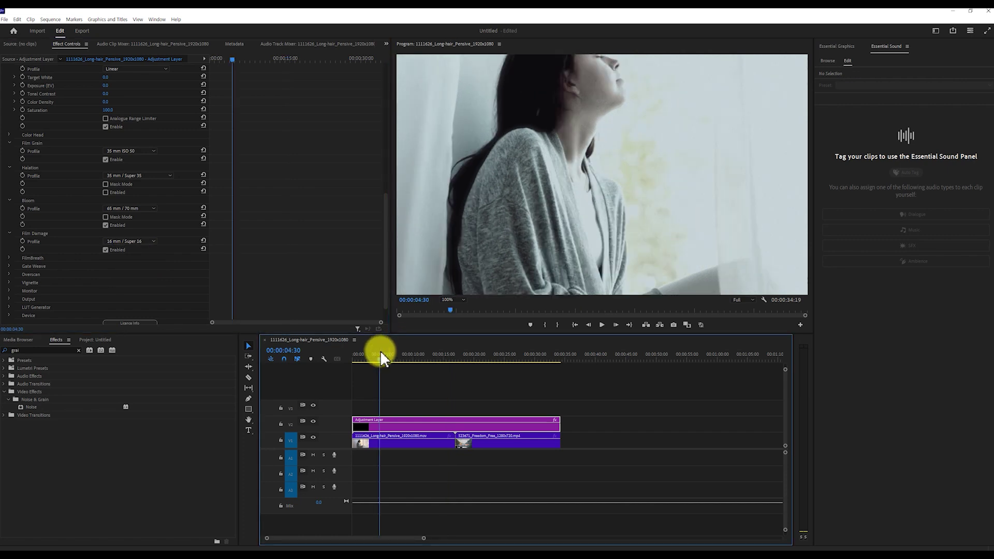
left_click(129, 241)
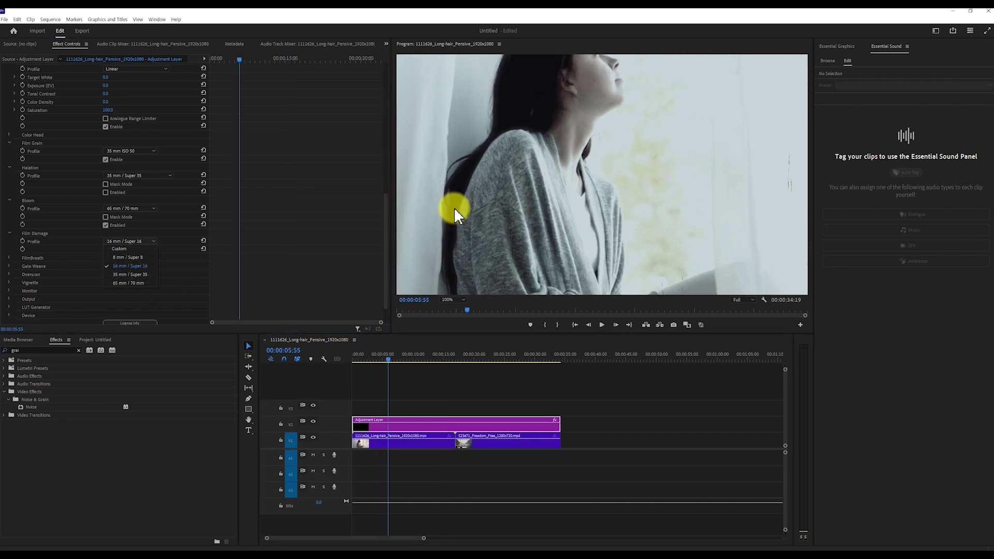
left_click_drag(414, 357, 479, 355)
scroll(194, 250, "up", 2)
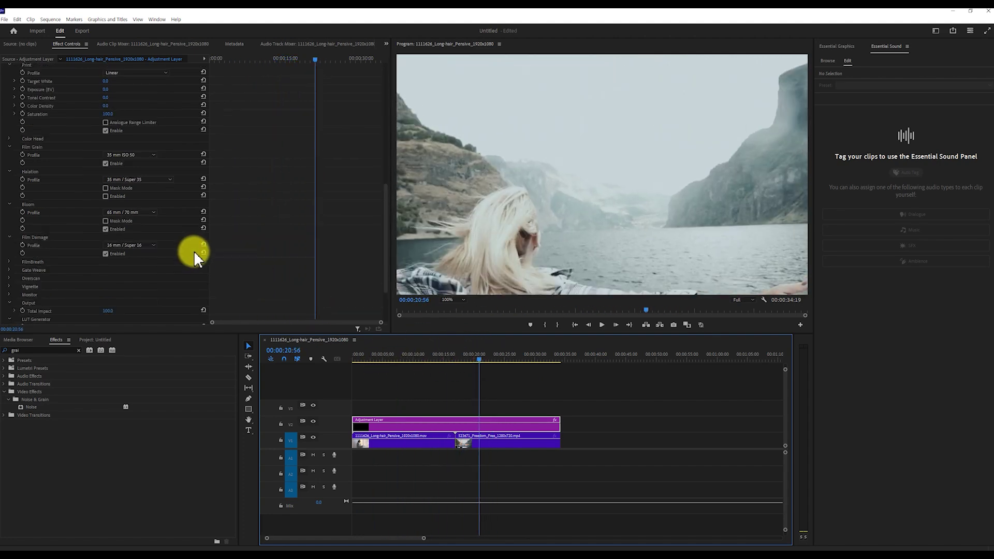
left_click_drag(479, 363, 453, 359)
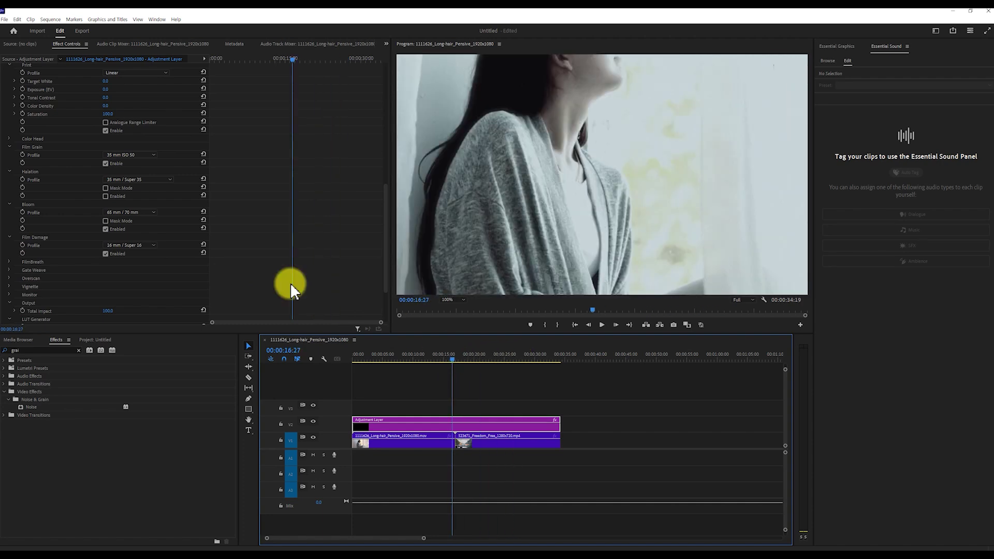
- Open the LUT Generator settings and export the look as a Small (17x17x17) LUT
scroll(18, 251, "down", 2)
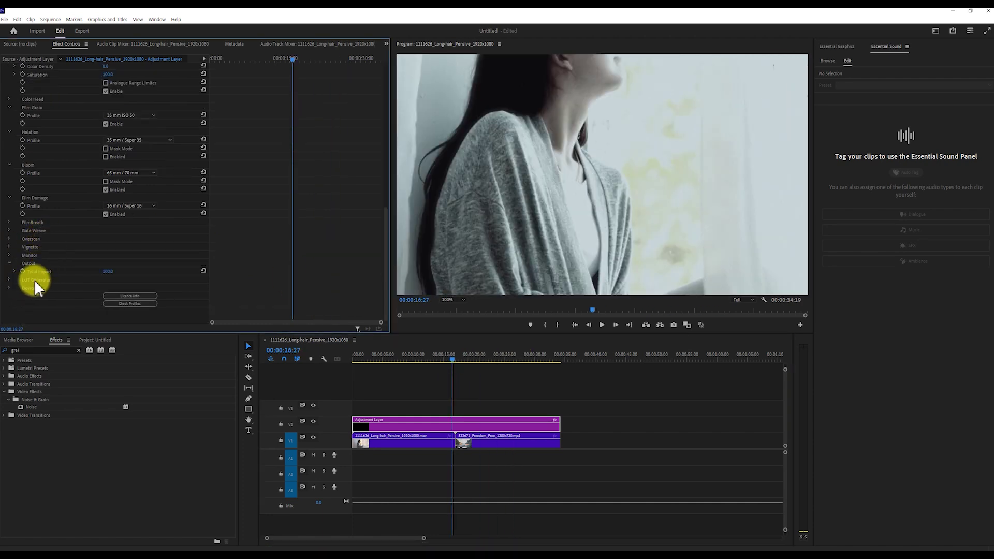
left_click(9, 280)
scroll(73, 230, "down", 2)
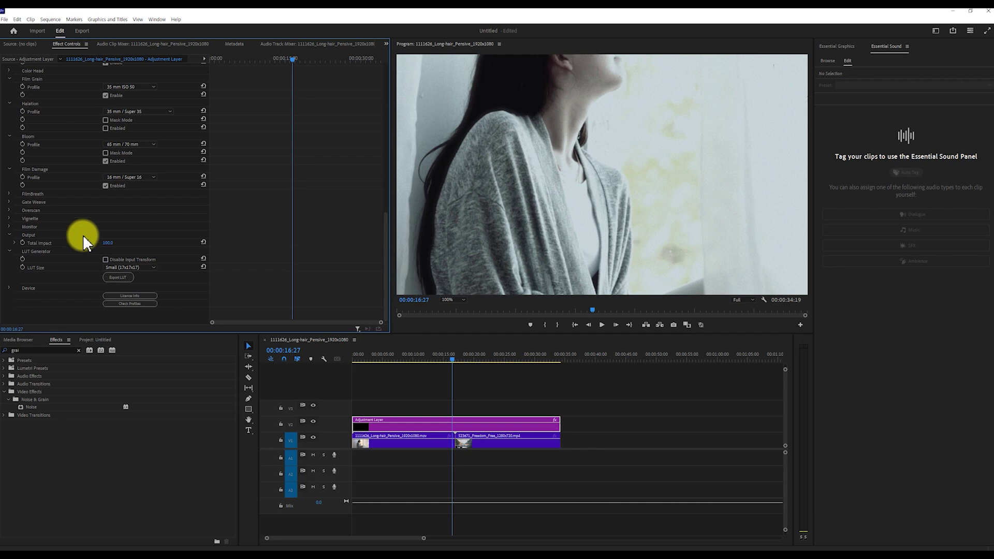
left_click(126, 280)
key("Return")
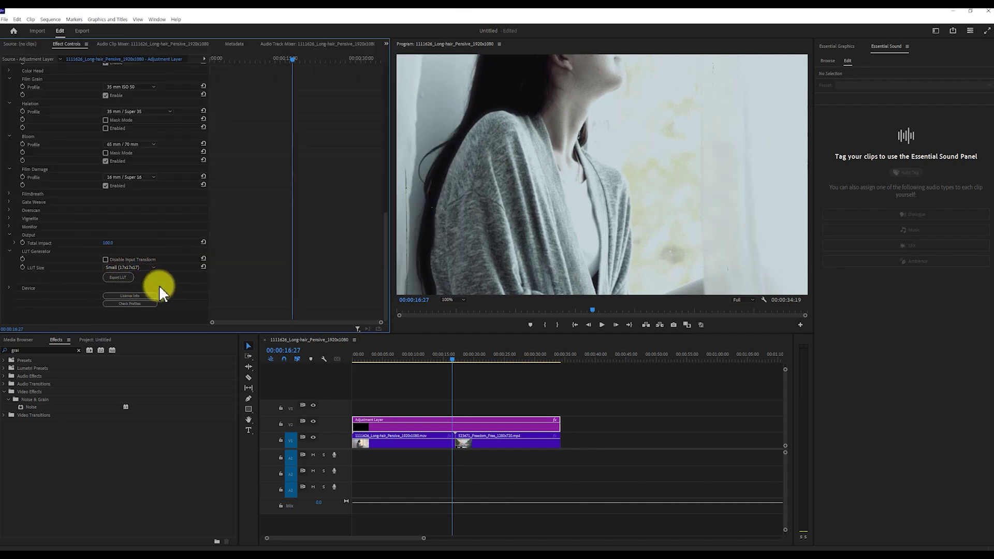
- Hide track V2's output and play the sequence from the start to view the ungraded footage
left_click(314, 422)
key("Home")
key("space")
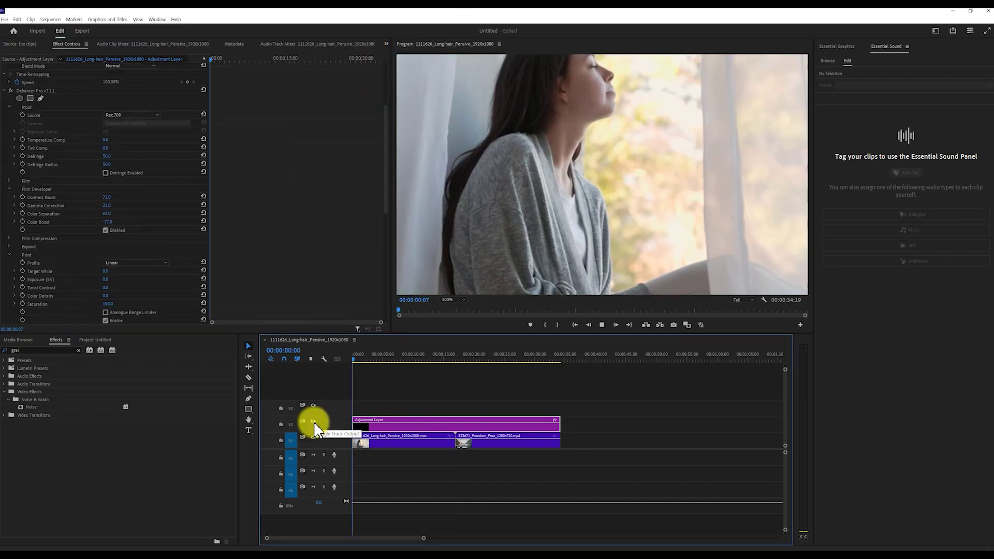